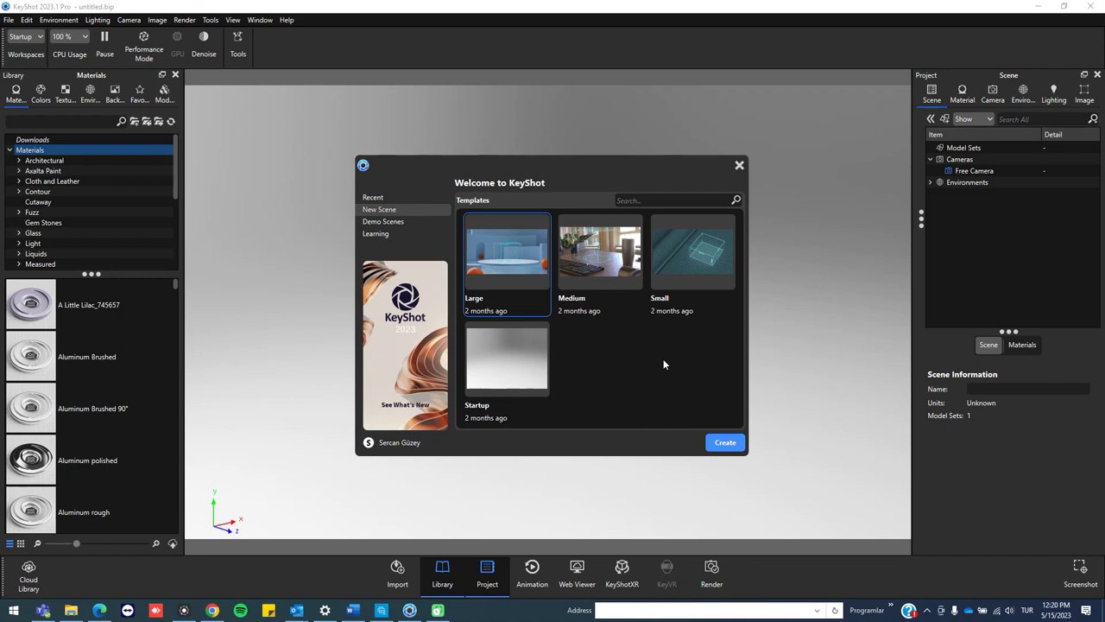
Create a scene from the Startup template and set its image resolution to the 2560 x 1600 landscape preset.
left_click(510, 383)
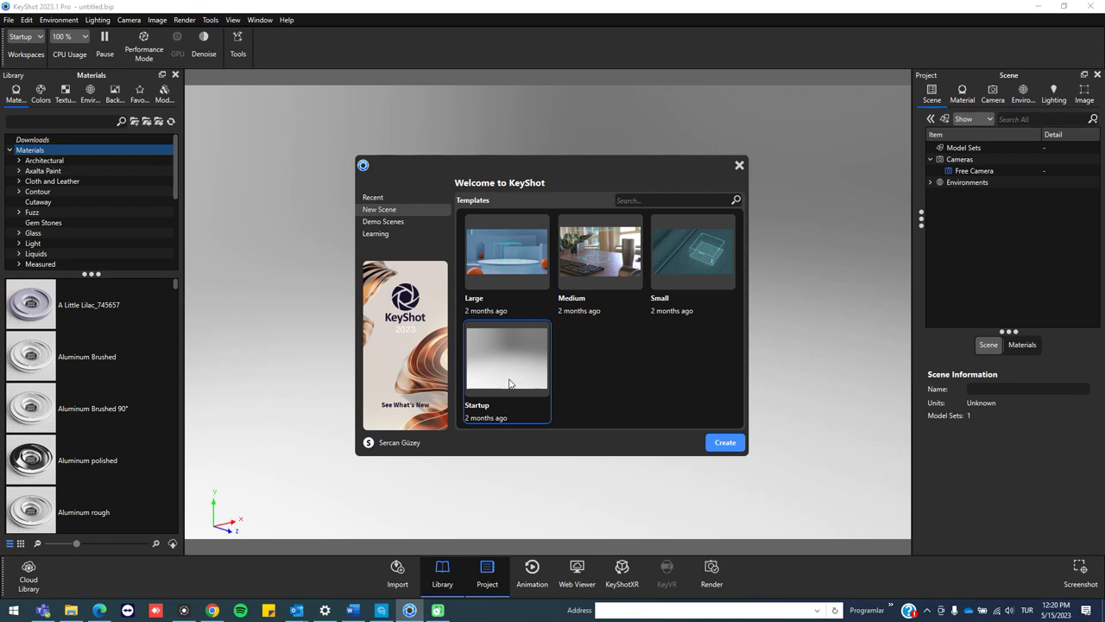
left_click(722, 443)
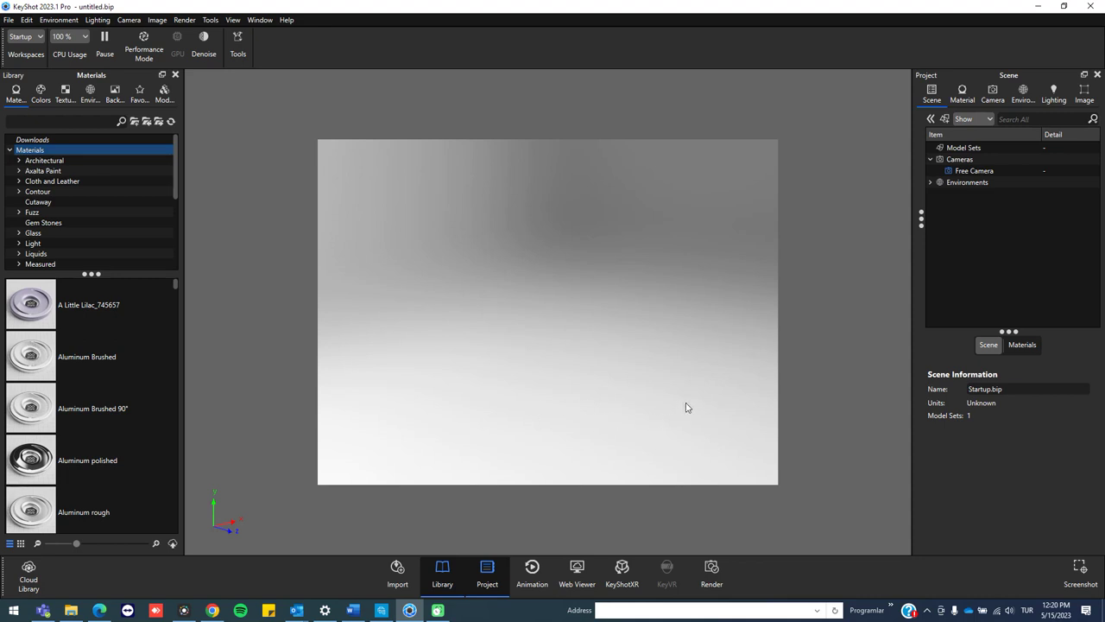
left_click(157, 20)
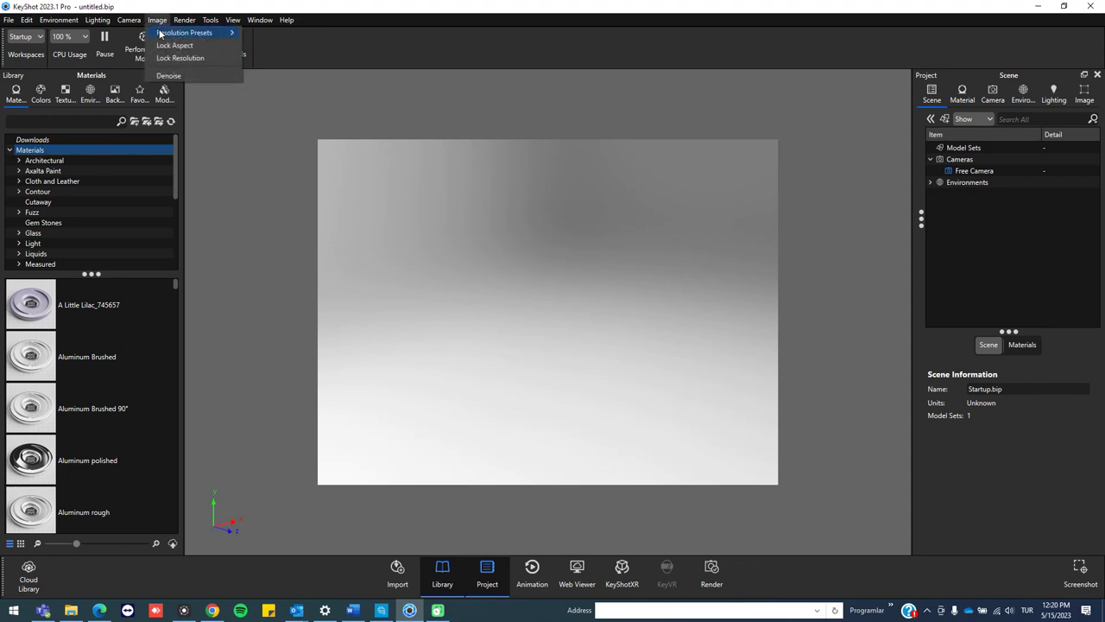
mouse_move(159, 33)
mouse_move(262, 33)
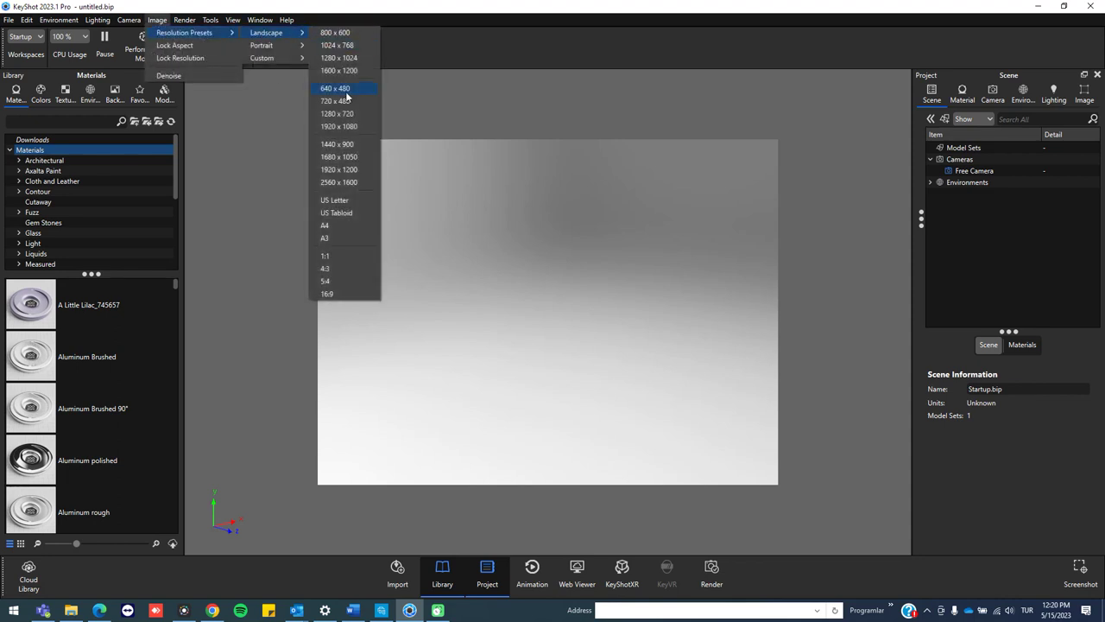
left_click(339, 182)
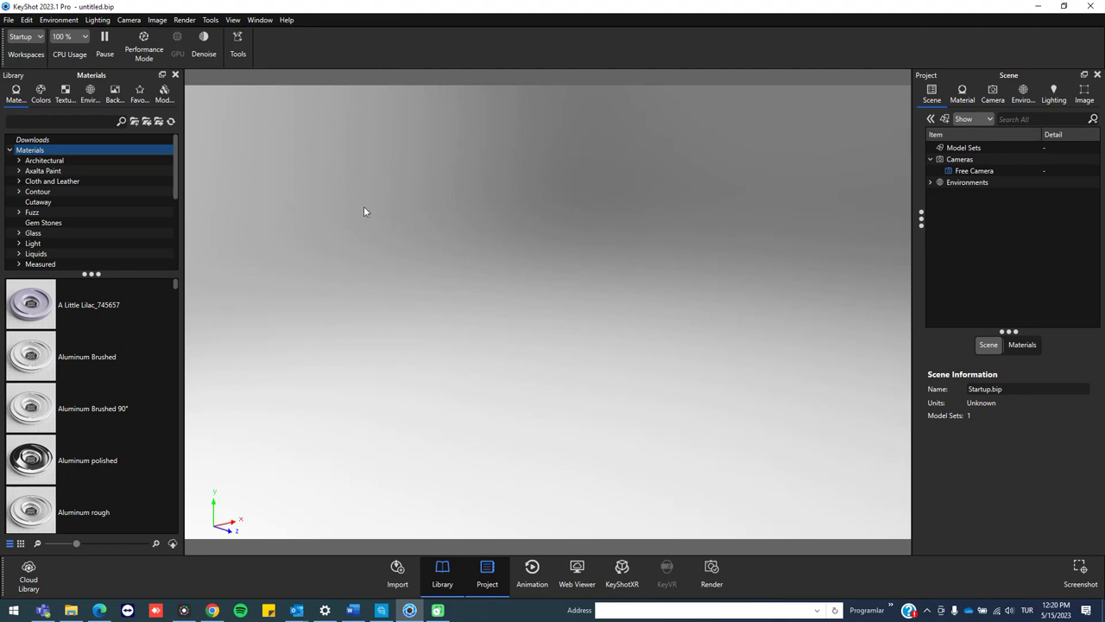
Add a Plane from the model library to the scene and accept its default placement.
left_click(165, 94)
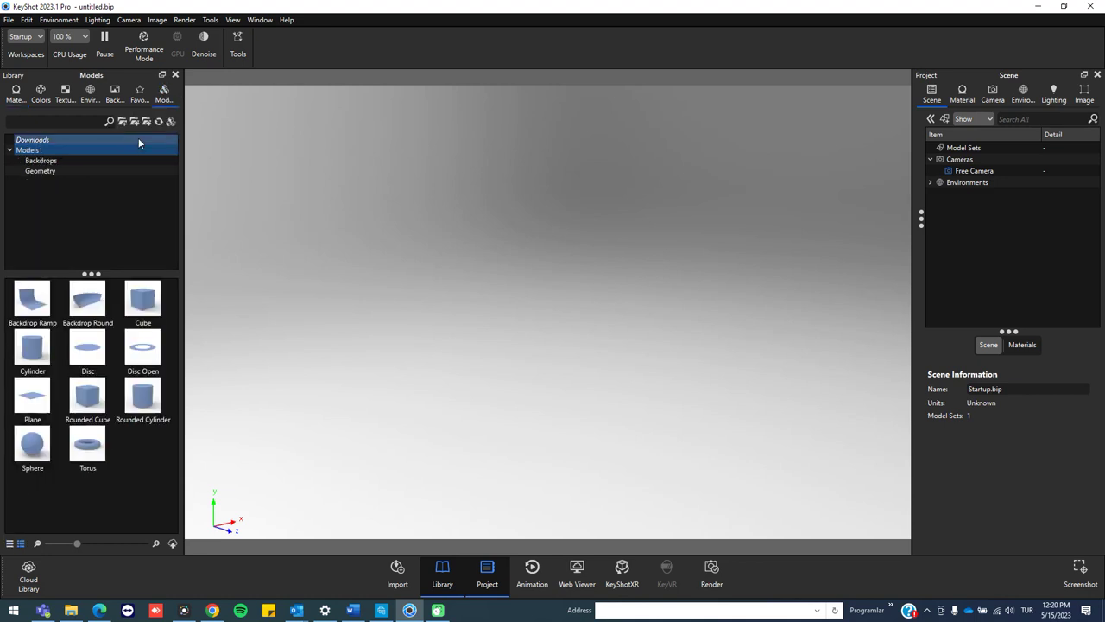
left_click_drag(32, 396, 600, 328)
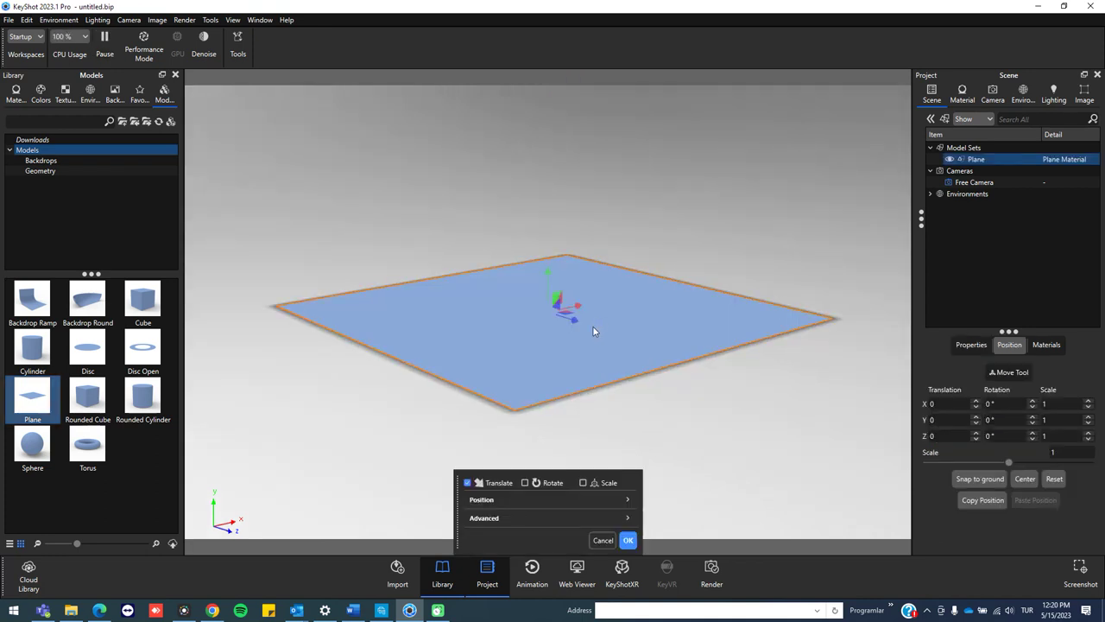
left_click(628, 539)
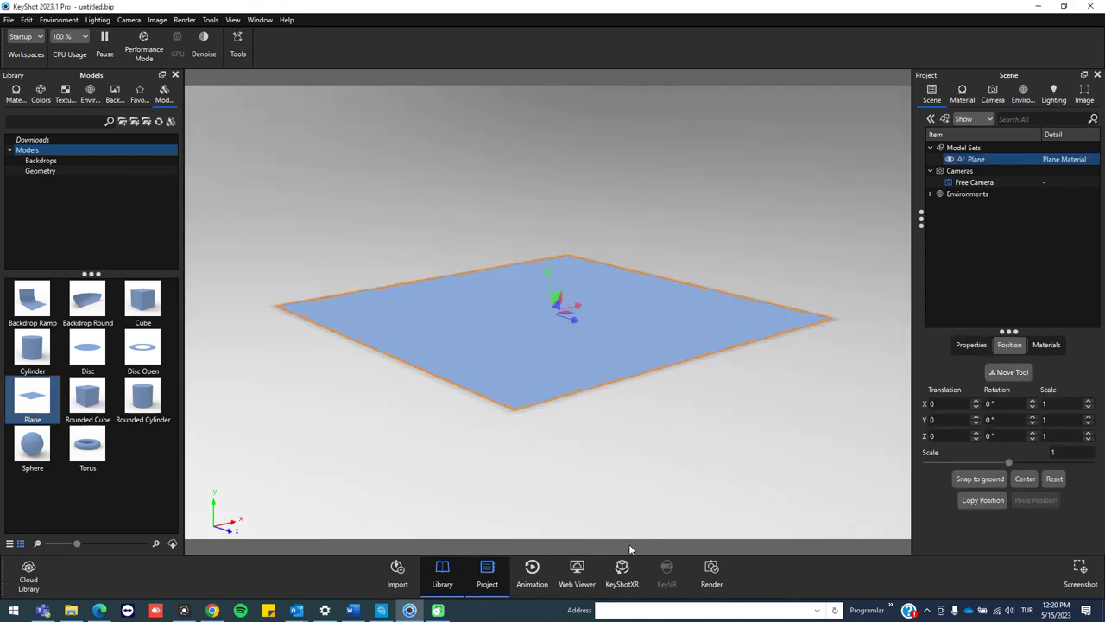
left_click(593, 476)
scroll(579, 432, "down", 2)
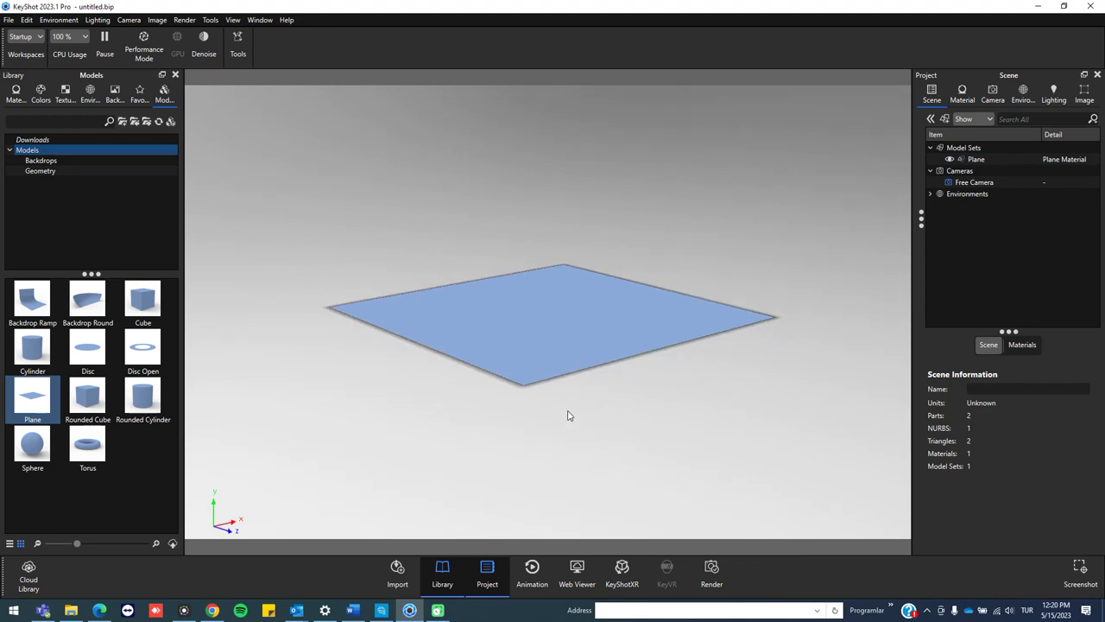
scroll(568, 427, "up", 3)
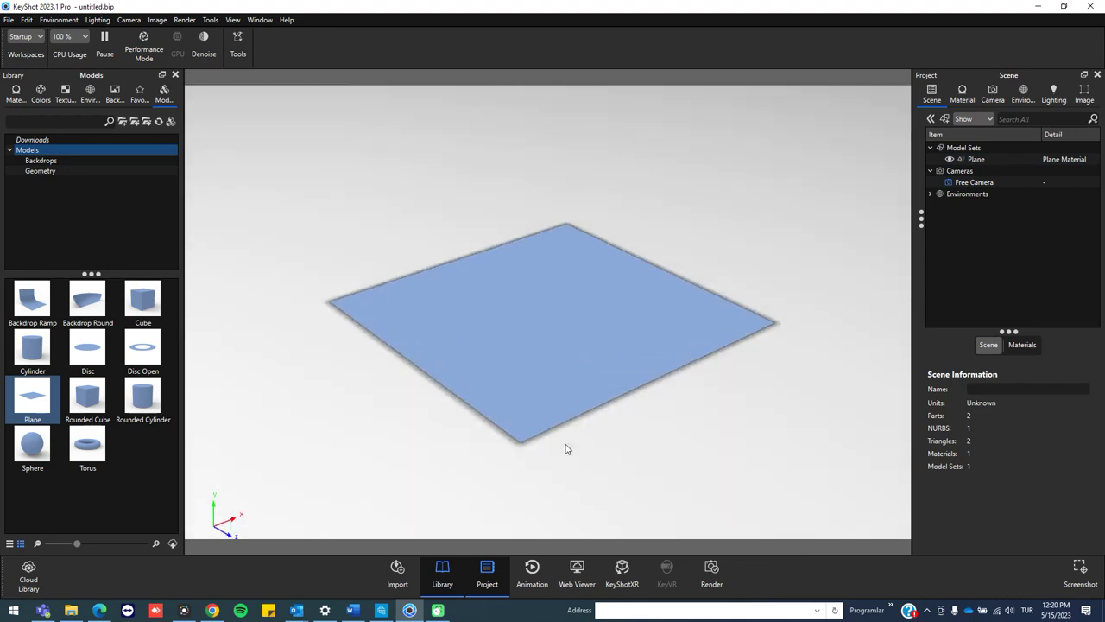
left_click_drag(568, 438, 568, 434)
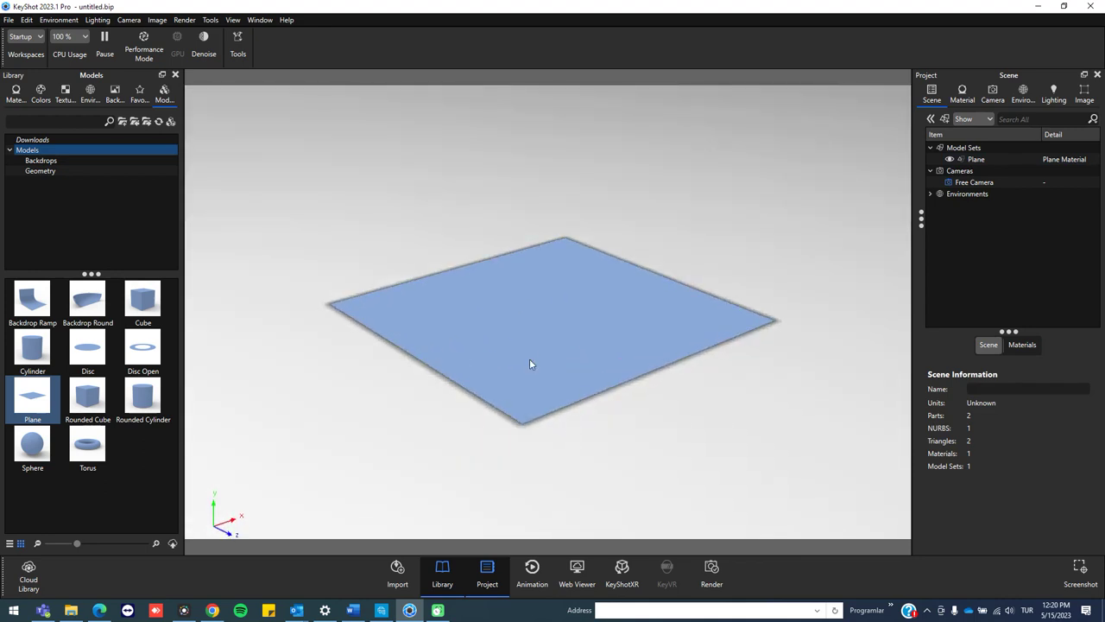
Search the material library for yellow and apply Paint Metallic Orange peel Yellow to the plane.
left_click(15, 91)
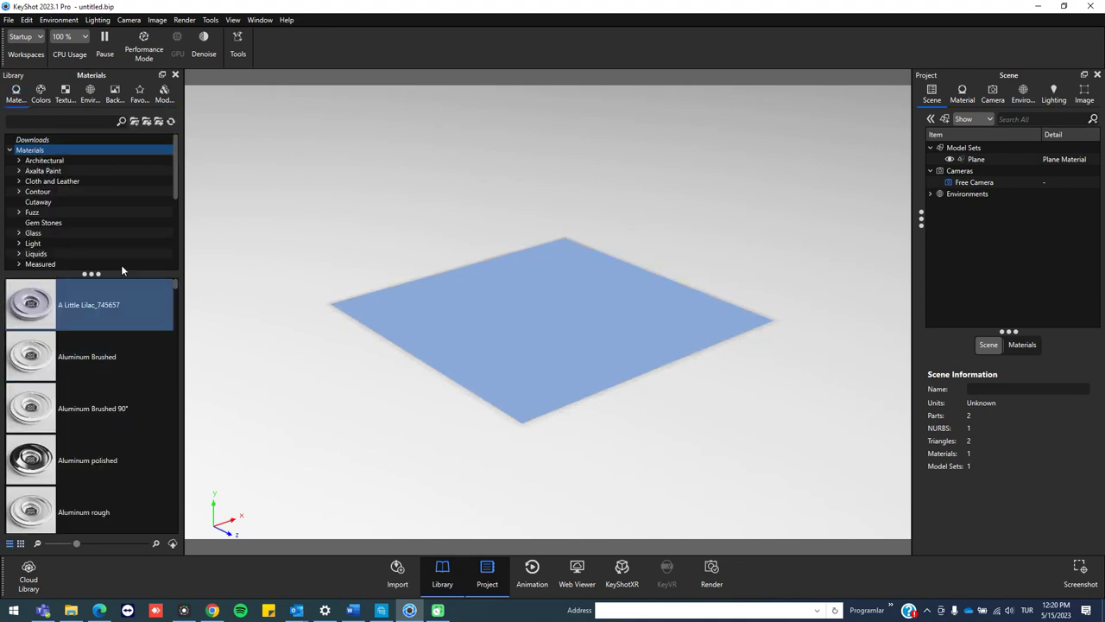
left_click(54, 125)
type("yellow")
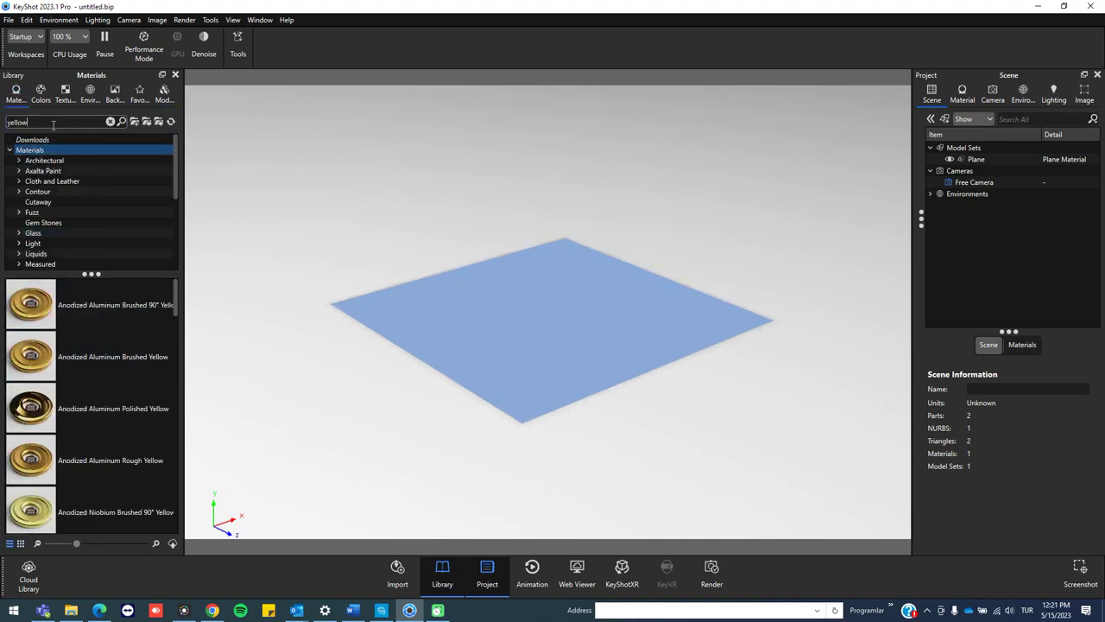
scroll(71, 370, "down", 10)
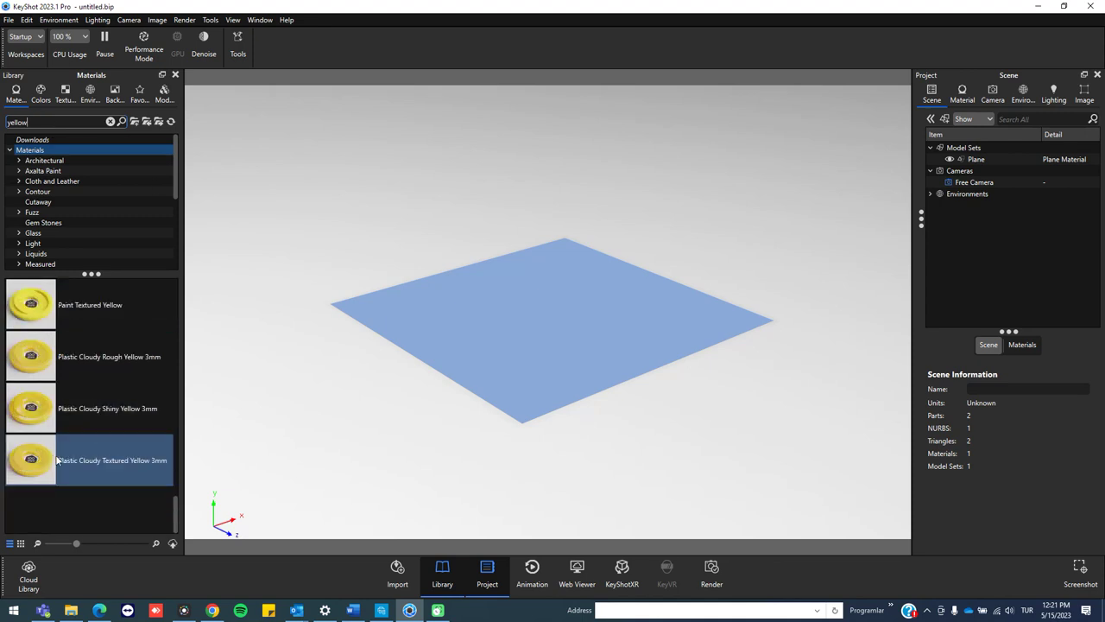
scroll(107, 328, "up", 3)
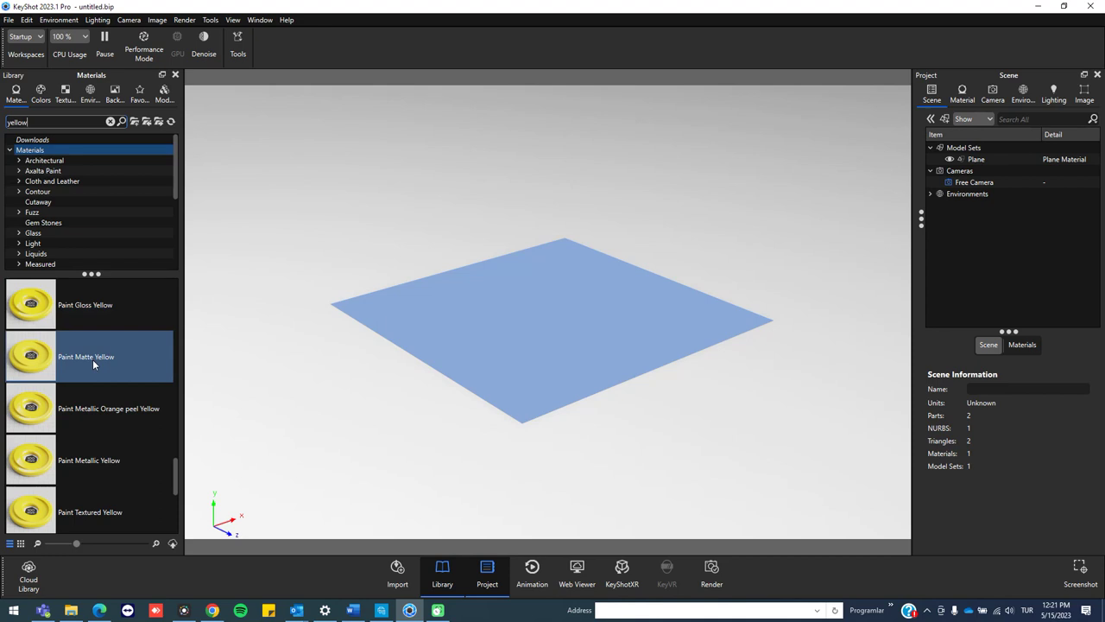
left_click_drag(88, 405, 456, 334)
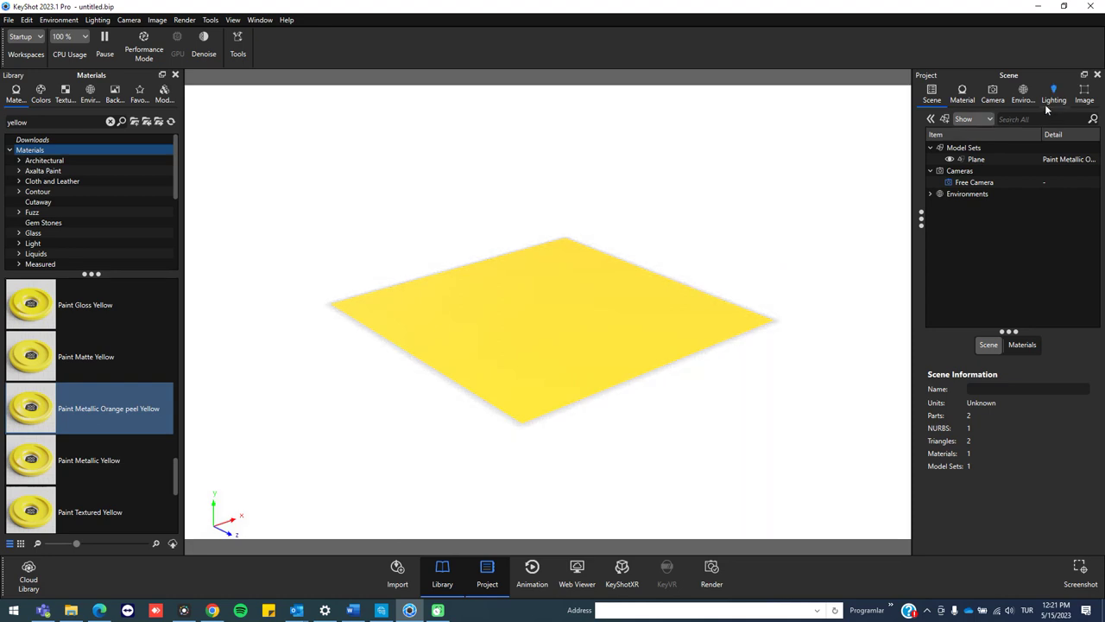
Set the environment's background color to pale green, hex D7F7D7.
left_click(1022, 95)
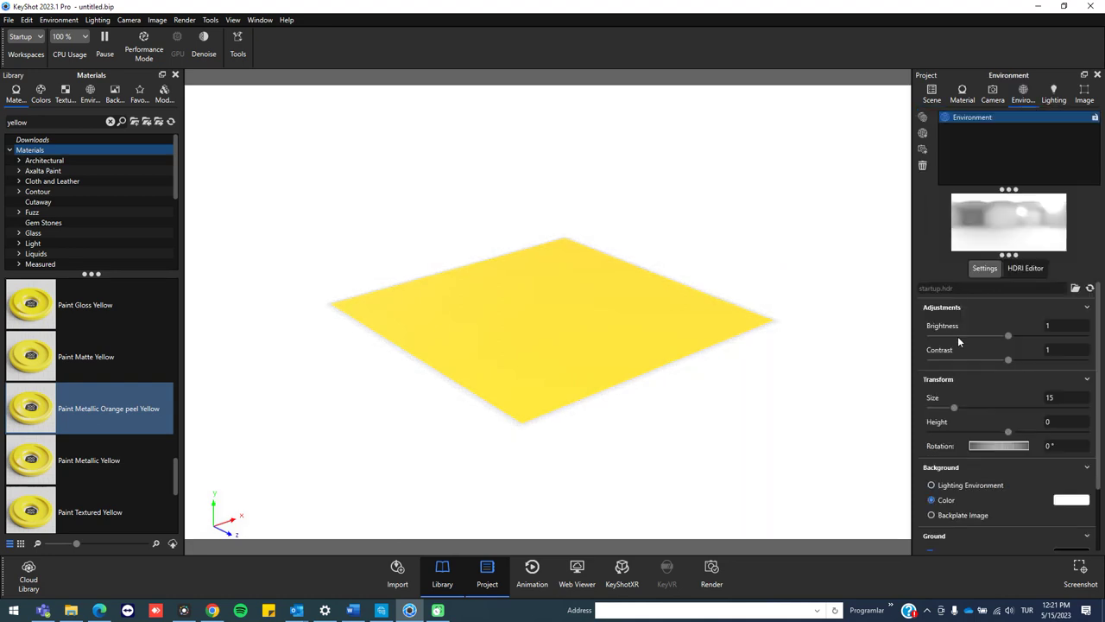
left_click(1070, 500)
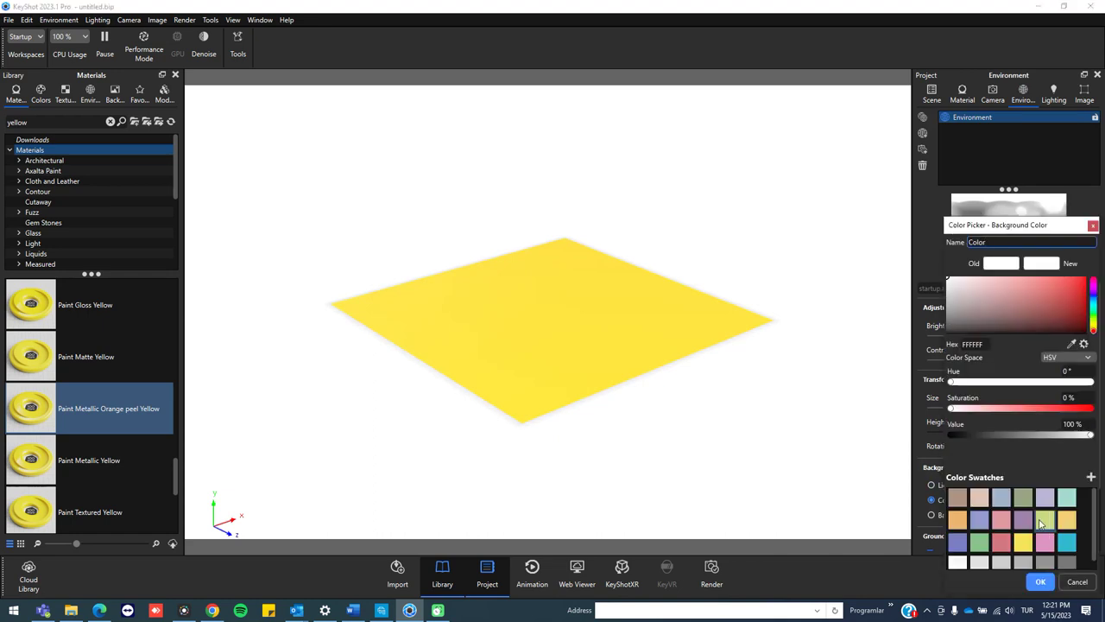
mouse_move(1067, 309)
left_mouse_down()
mouse_move(1073, 291)
mouse_move(1042, 289)
mouse_move(1098, 320)
left_mouse_up()
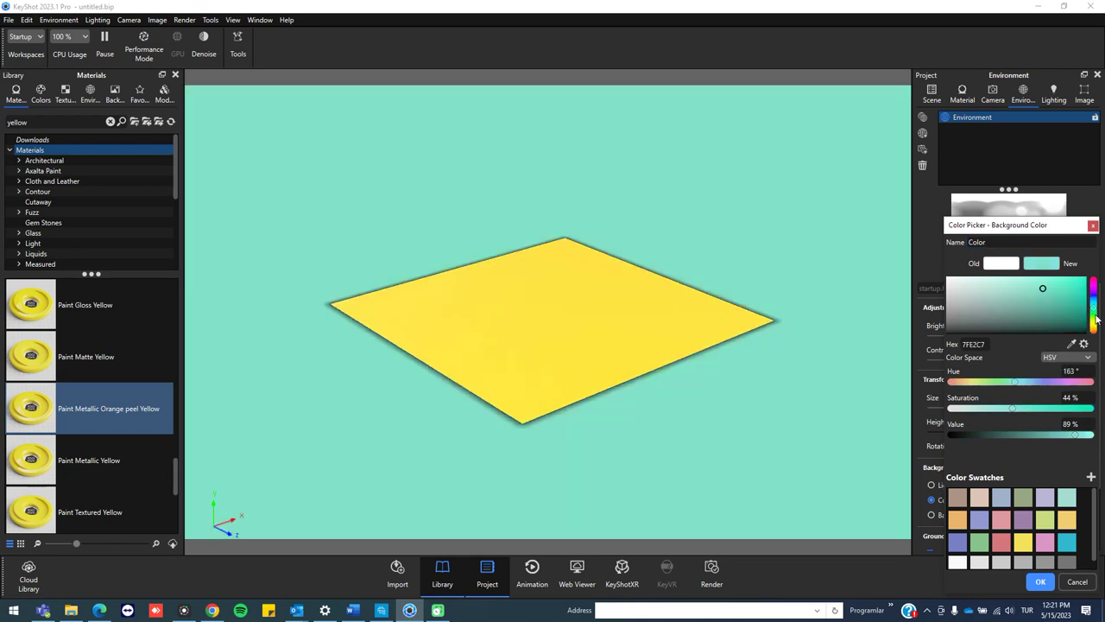
left_click_drag(1039, 285, 996, 284)
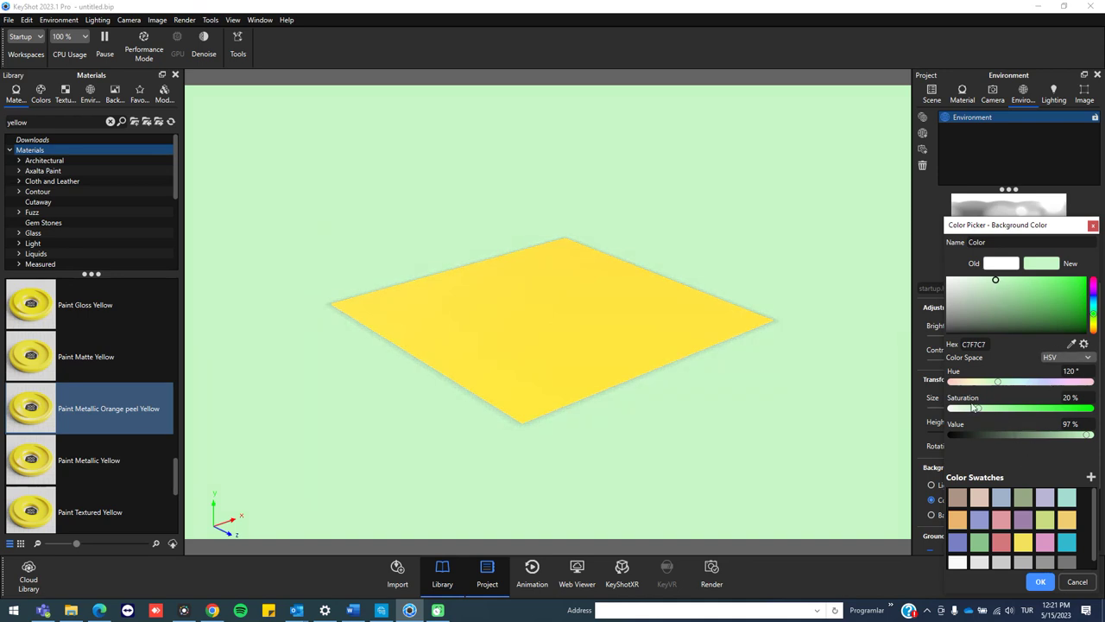
left_click_drag(972, 412, 968, 412)
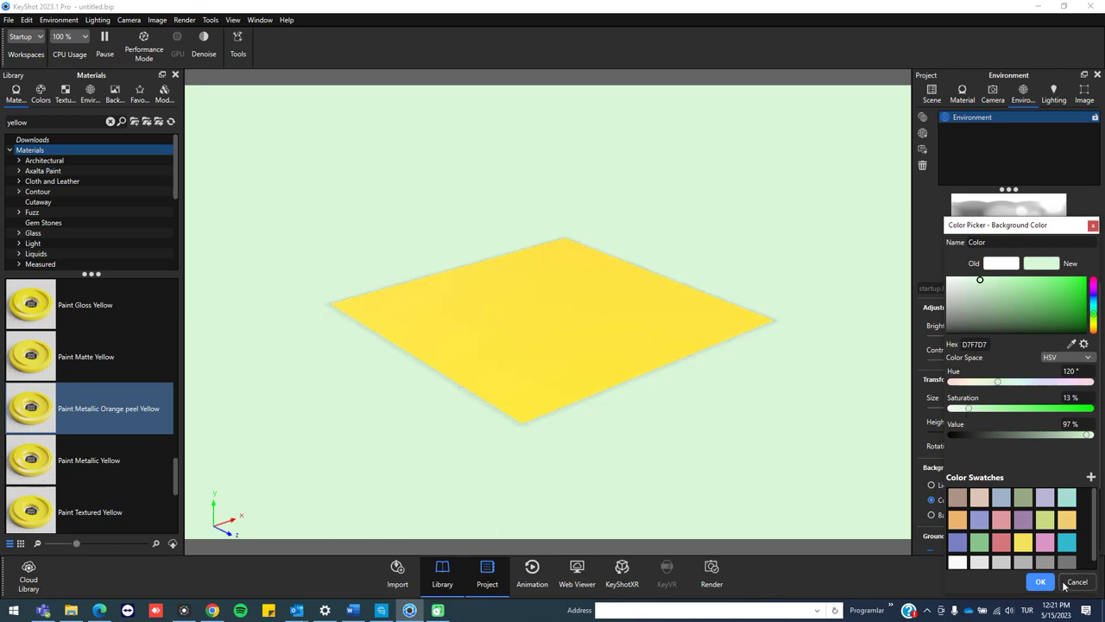
left_click(1041, 582)
Set the metal roughness of the plane's yellow paint material to 0.151.
left_click(962, 93)
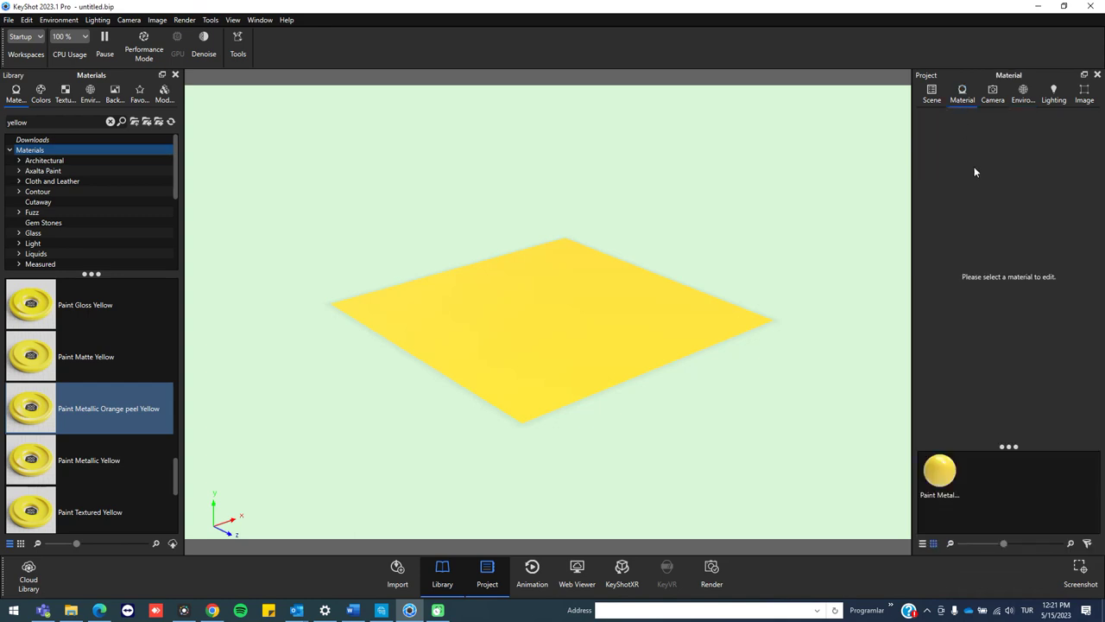
left_click(660, 329)
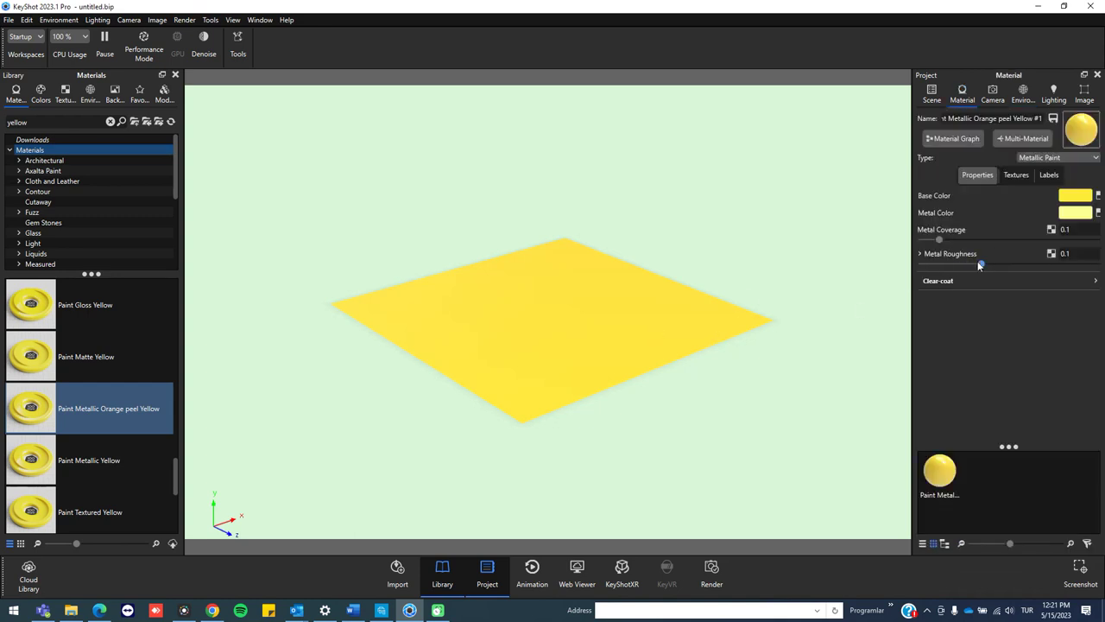
left_click_drag(978, 264, 1011, 264)
Apply the blue KeyShot Icon texture from the Labels library to the plane as a label.
left_click(62, 98)
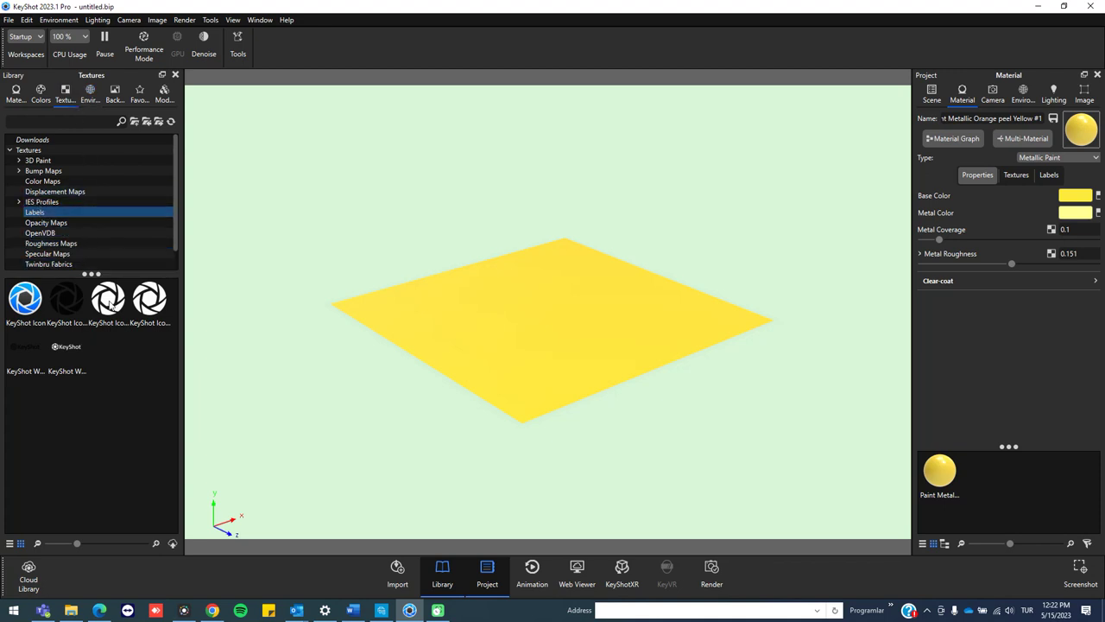
mouse_move(112, 319)
left_mouse_down()
mouse_move(212, 296)
mouse_move(429, 316)
mouse_move(112, 302)
left_mouse_up()
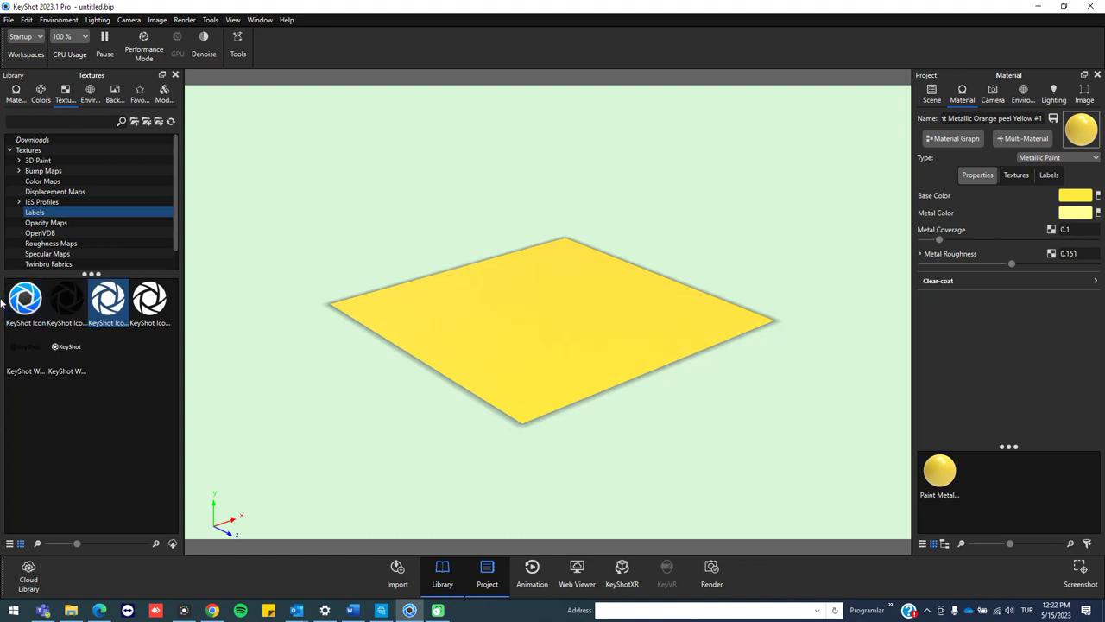
left_click_drag(29, 291, 528, 316)
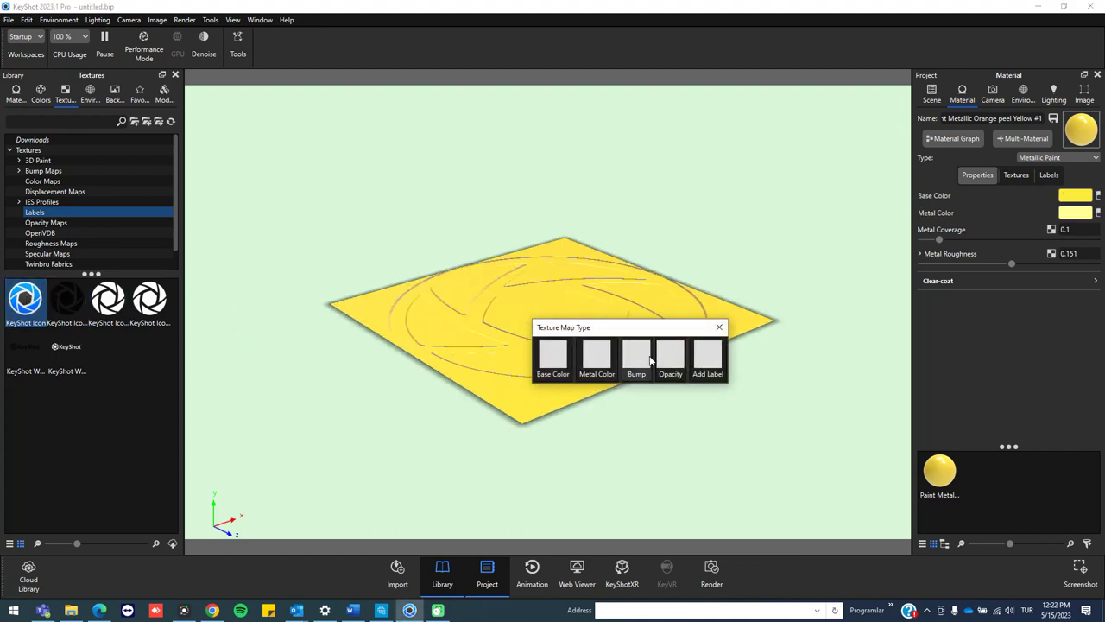
left_click(707, 358)
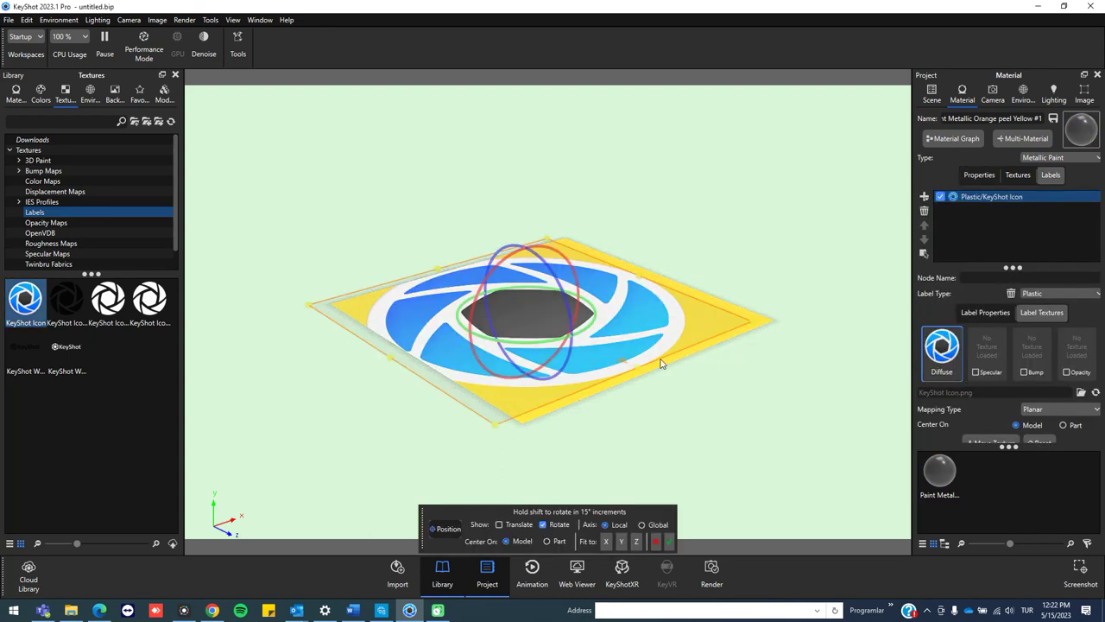
Rotate the KeyShot Icon label roughly half a turn about its vertical axis.
left_click(560, 542)
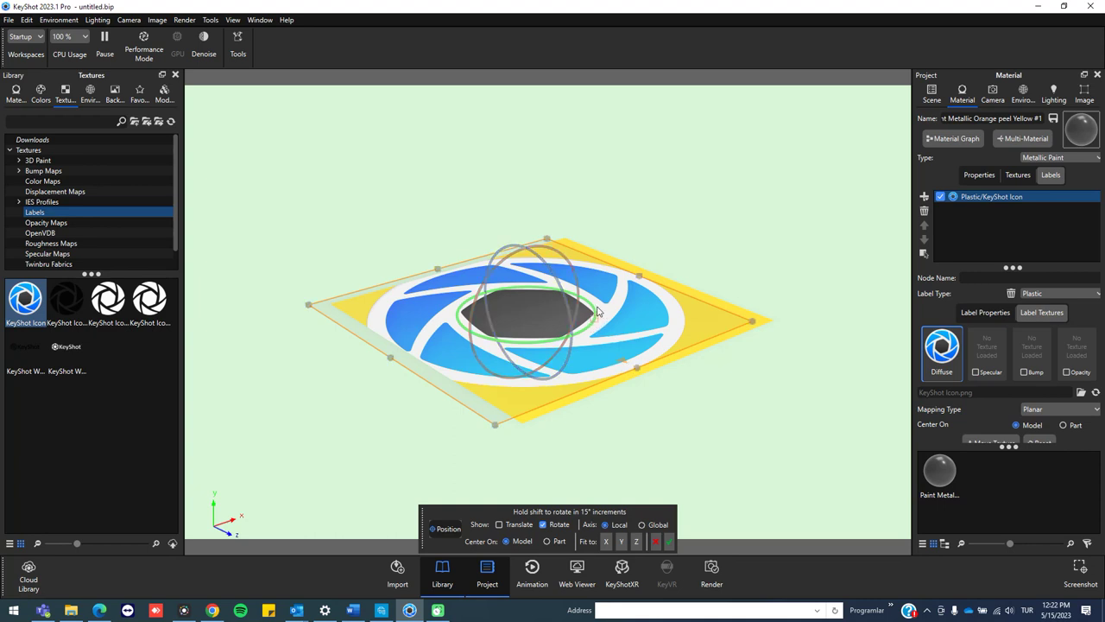
left_click_drag(590, 305, 595, 316)
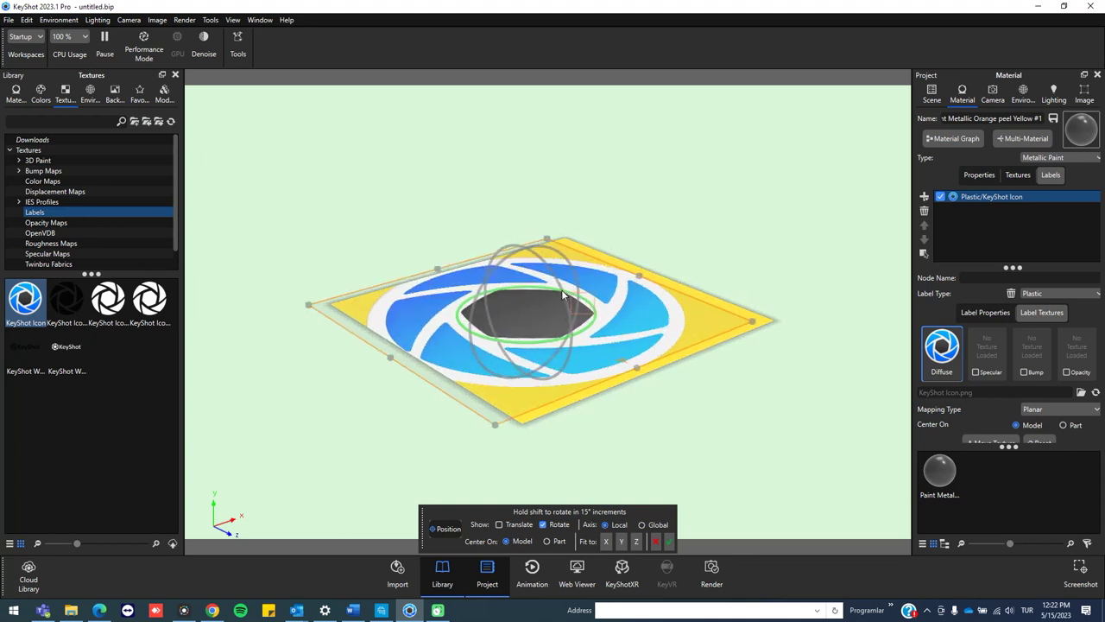
left_click_drag(592, 313, 477, 319)
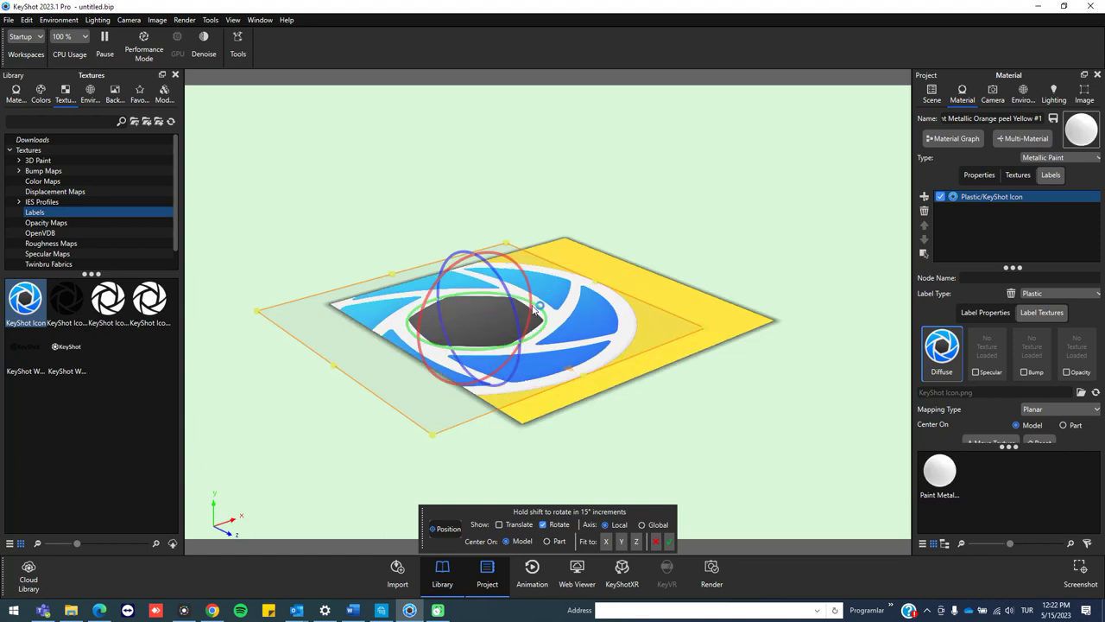
Show only the translate handles, move the KeyShot Icon label until it is centered on the yellow plane, and accept its position.
left_click(499, 524)
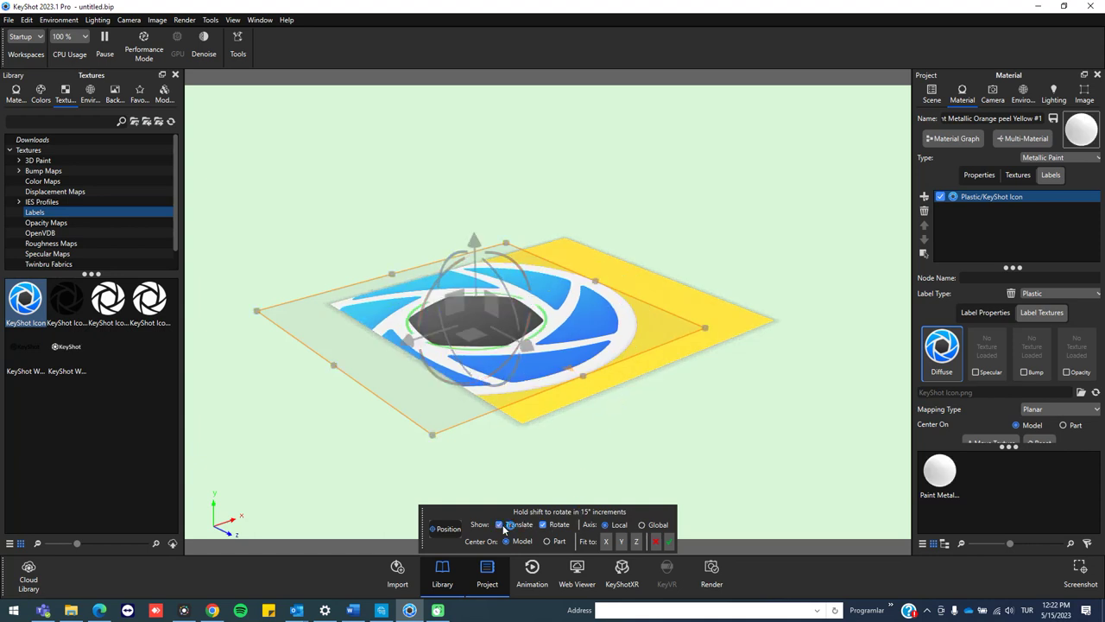
left_click(543, 525)
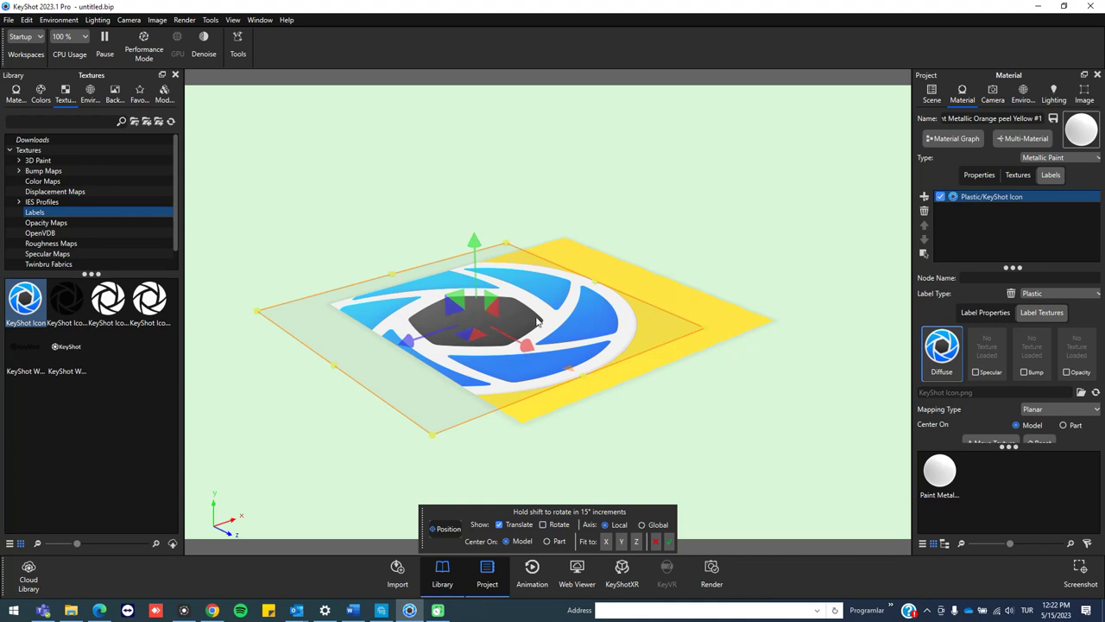
key("ctrl+z")
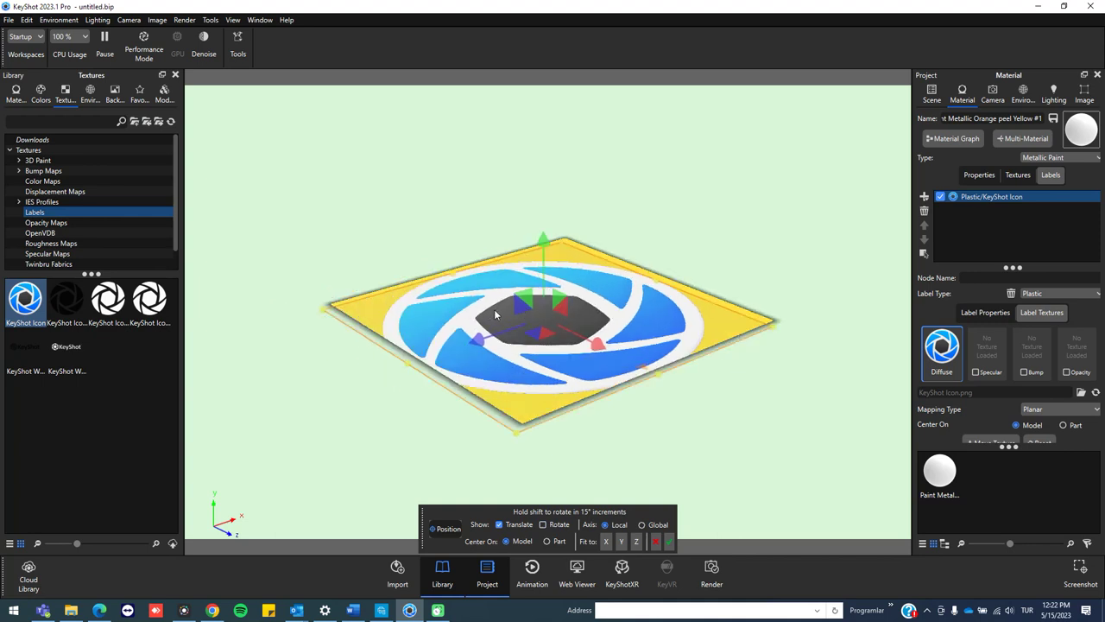
key("ctrl+z")
left_click_drag(537, 306, 549, 314)
key("ctrl+z")
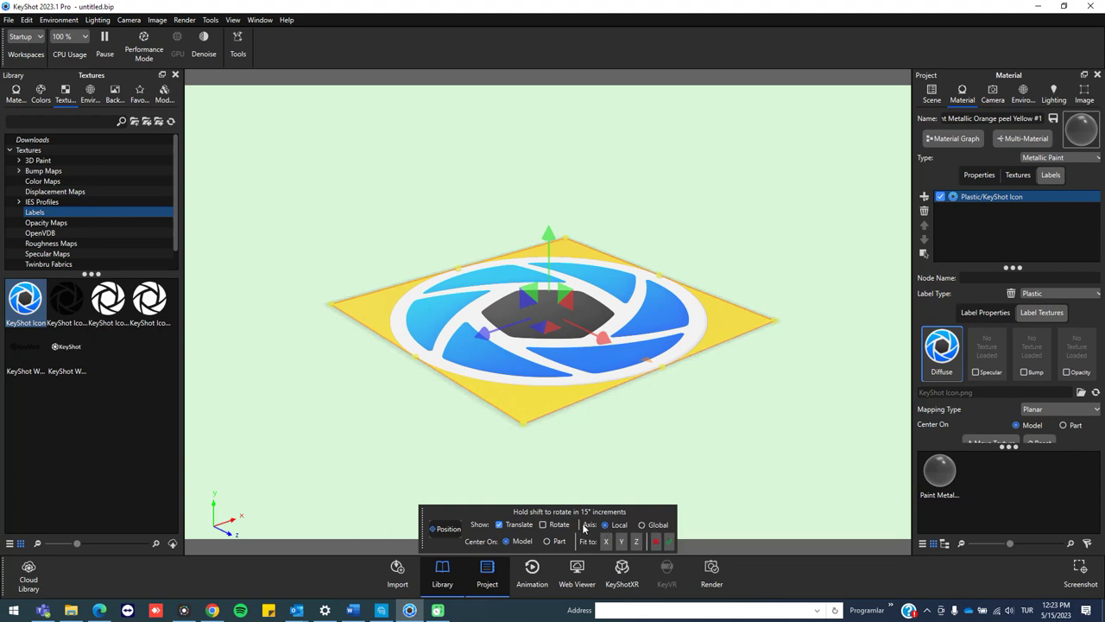
left_click(672, 542)
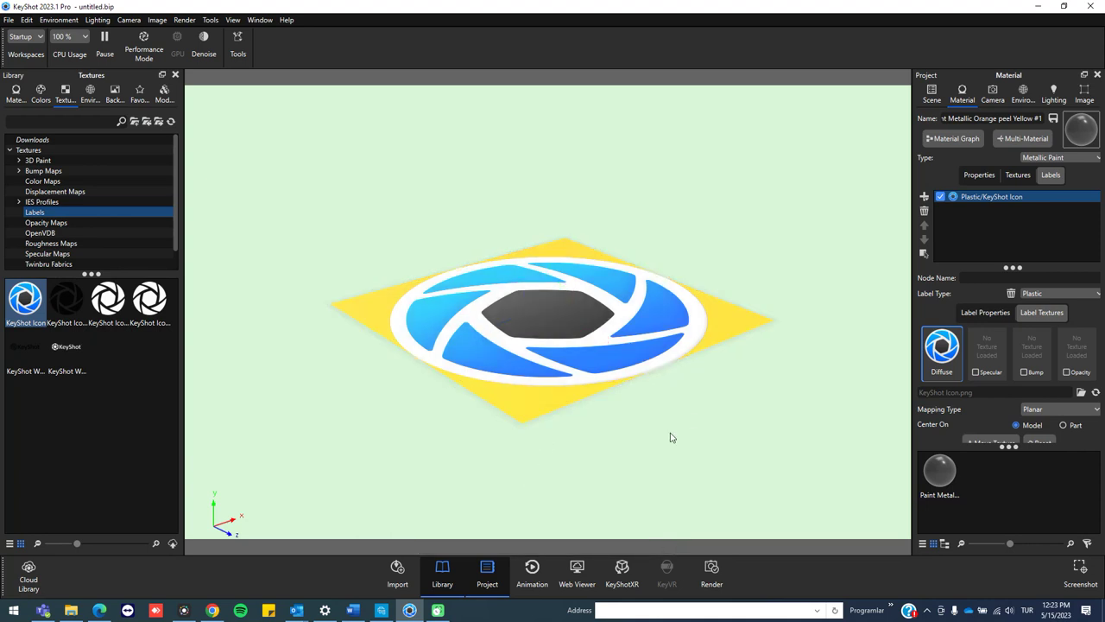
Center the planar-mapped KeyShot Icon label on the part and fit it to the Y axis.
mouse_move(1006, 197)
scroll(1088, 373, "down", 1)
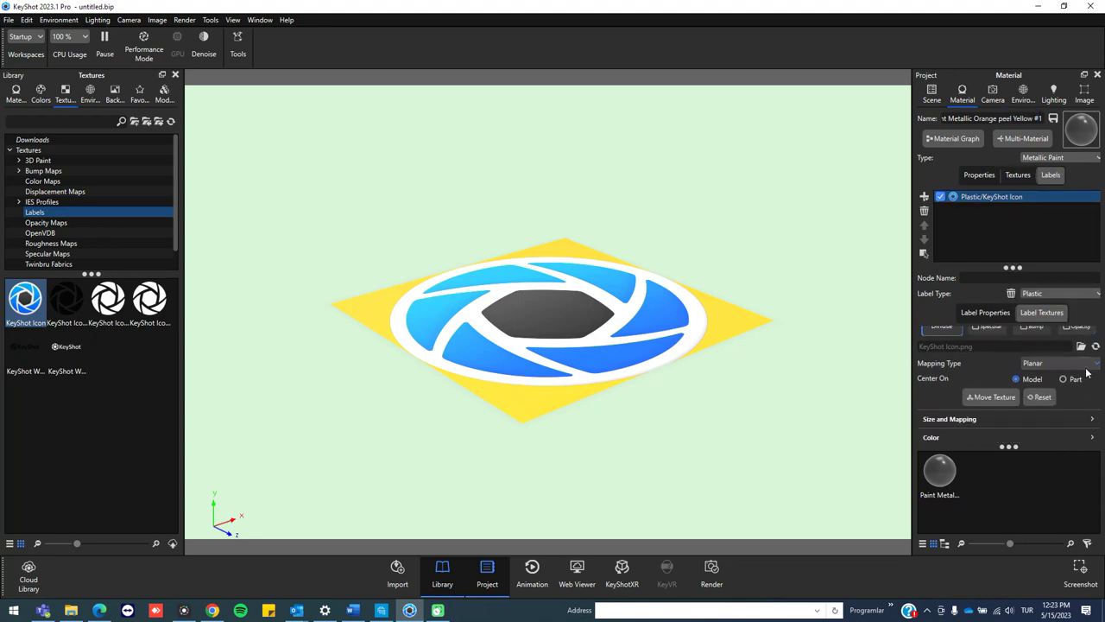
left_click(1058, 367)
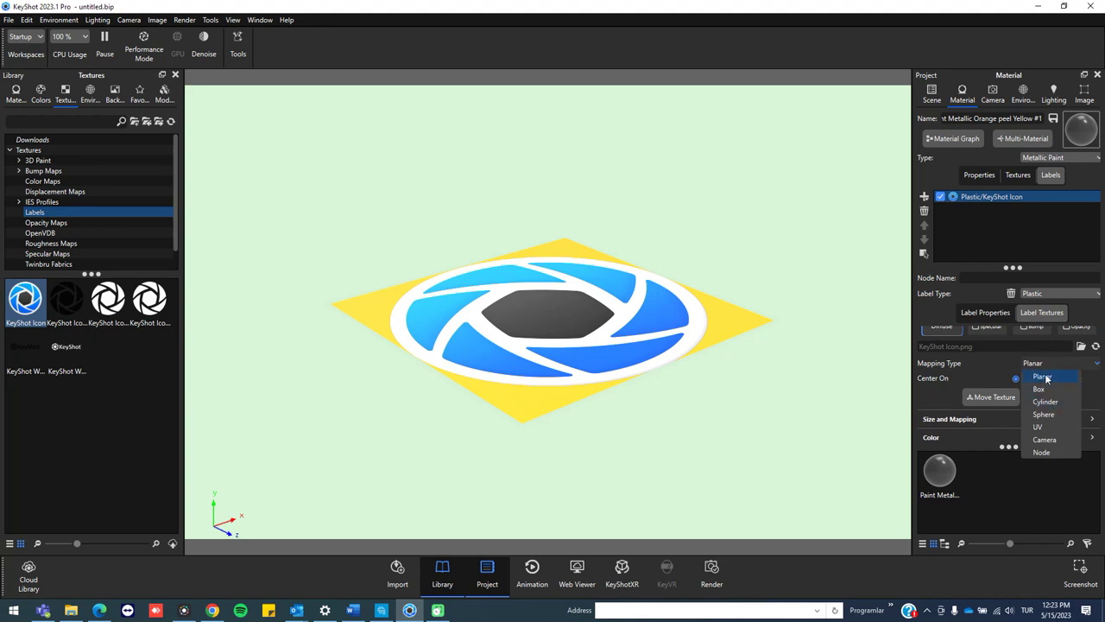
left_click(1049, 377)
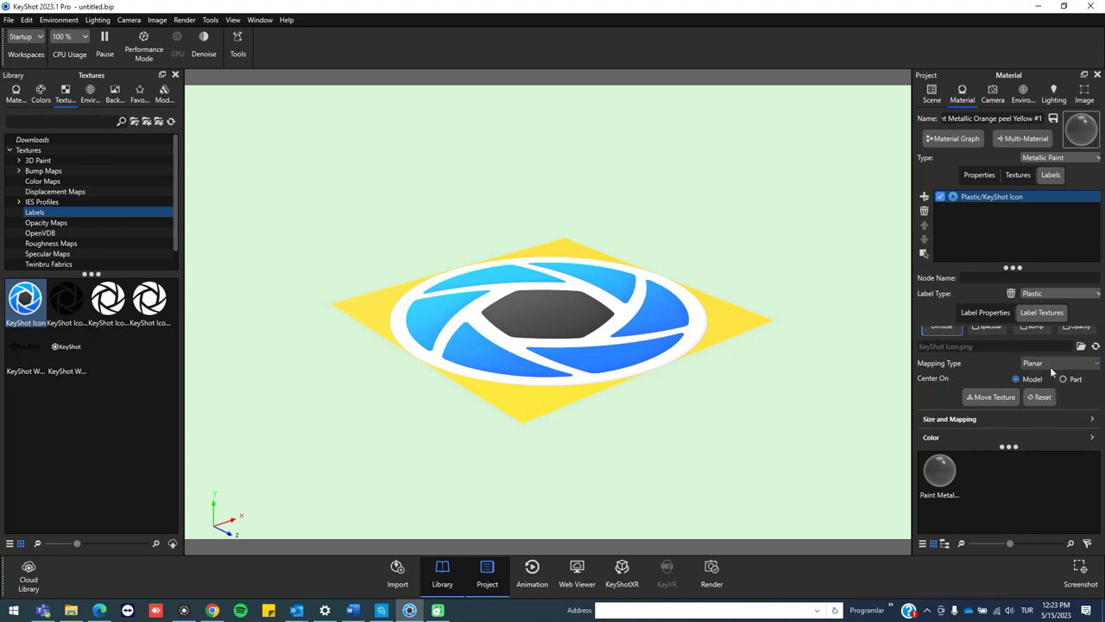
left_click(993, 397)
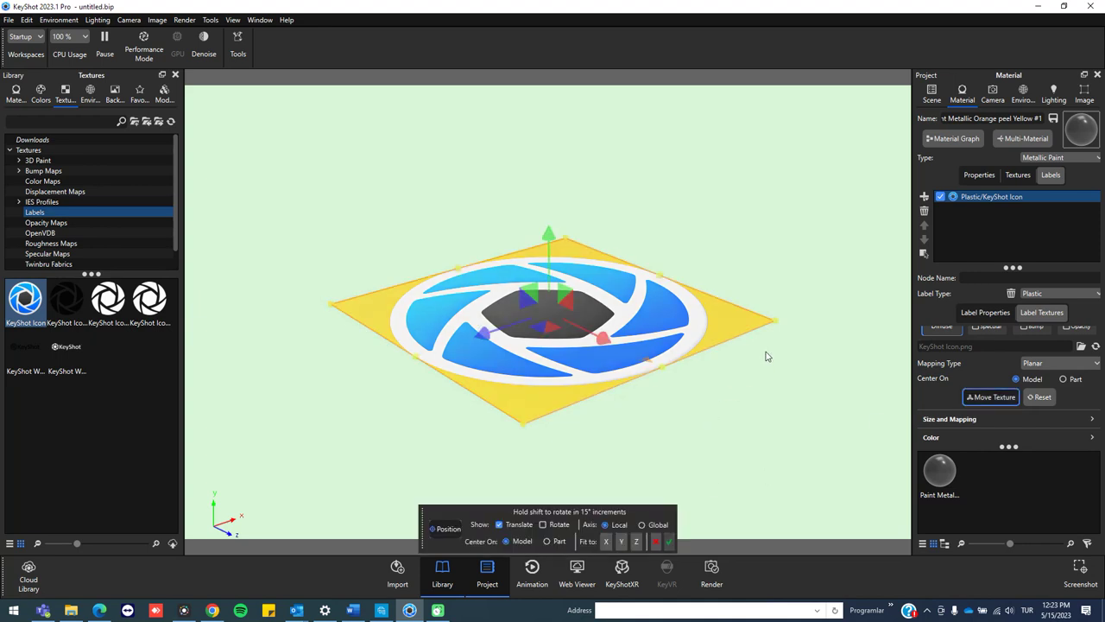
left_click_drag(775, 326, 782, 324)
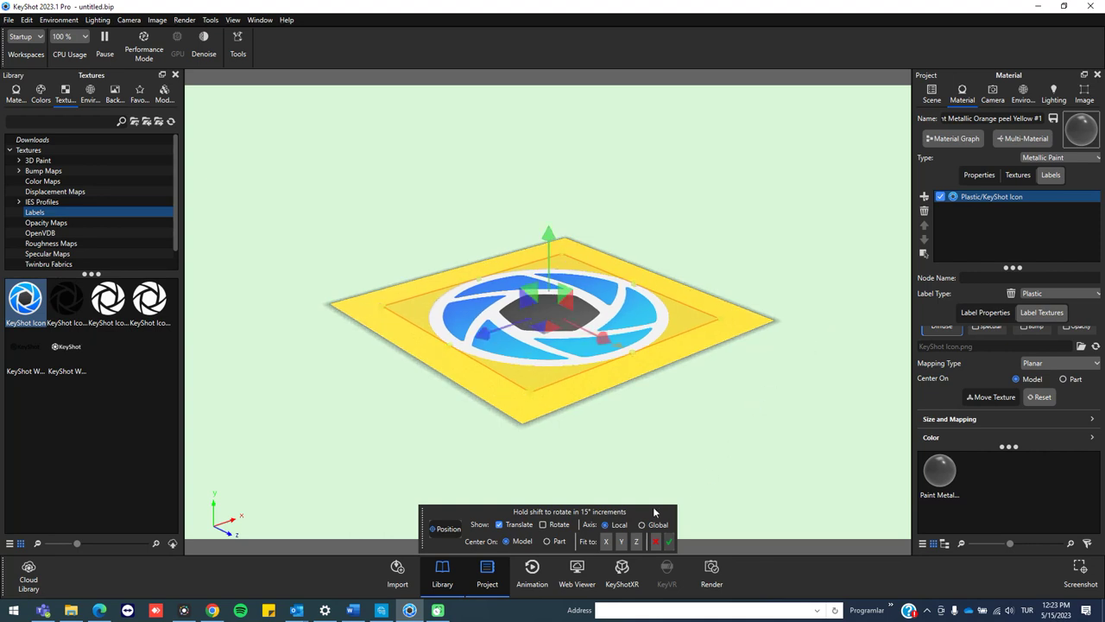
left_click(549, 542)
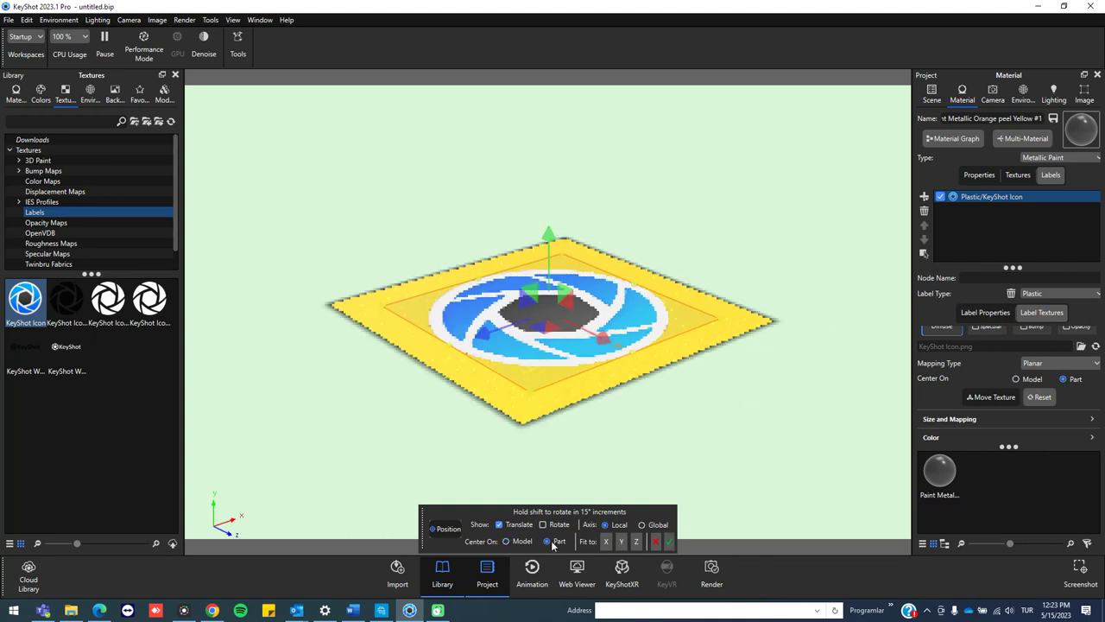
left_click(623, 544)
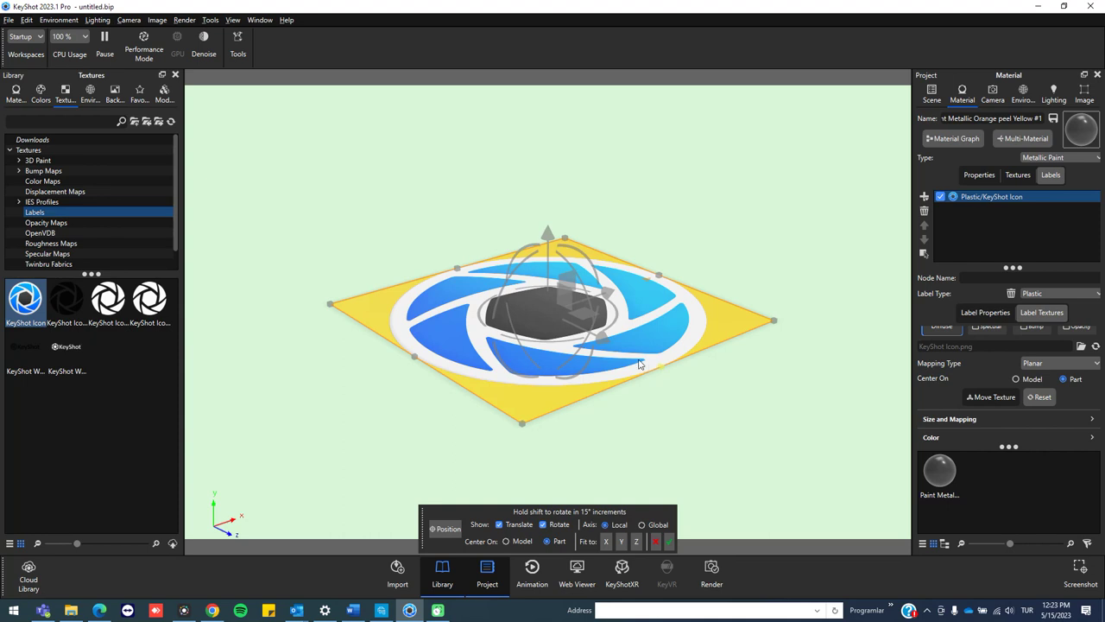
Scale the KeyShot Icon label down evenly around its center to about two thirds of the plane's width and accept the placement.
left_click_drag(638, 363, 646, 365)
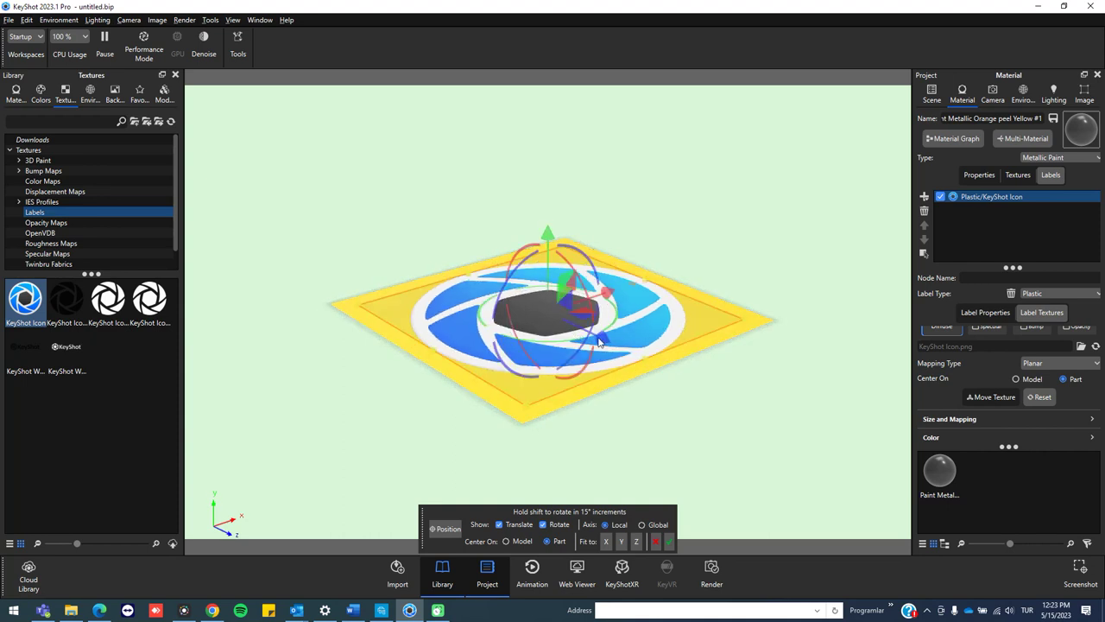
key("alt")
left_click_drag(734, 321, 704, 320)
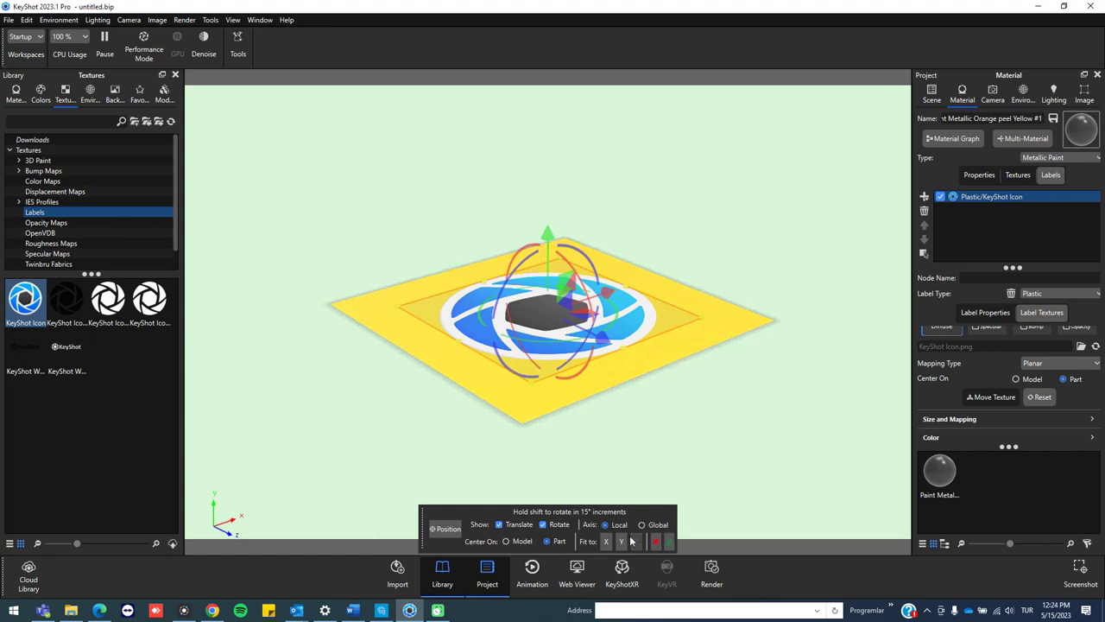
left_click(669, 542)
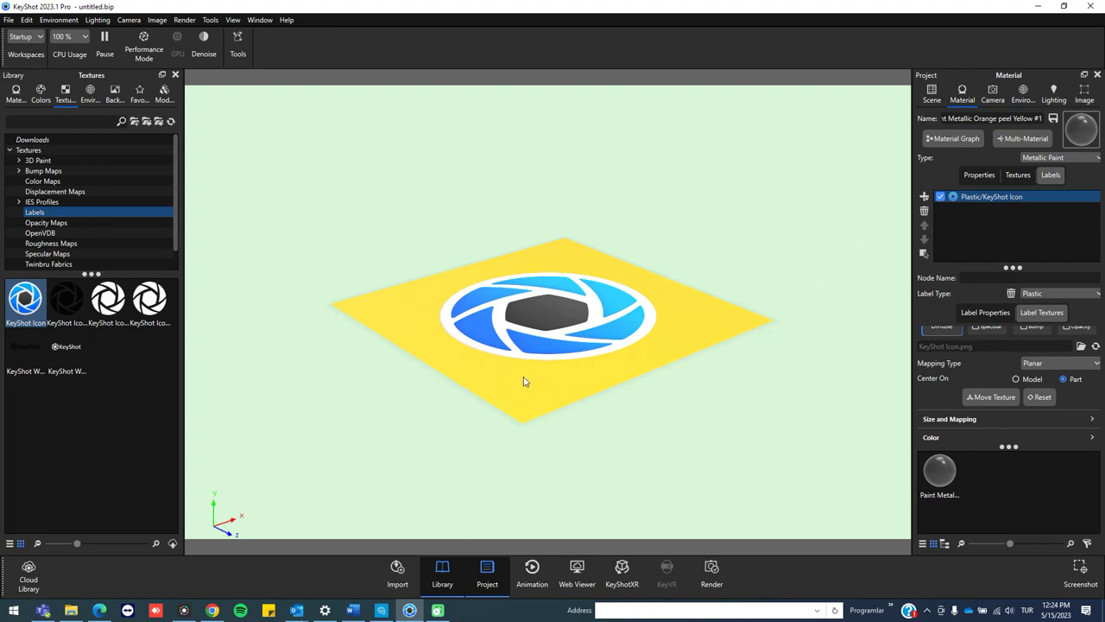
Start a linear pattern of the Plane from the scene tree with 3 instances in Y.
left_click(932, 93)
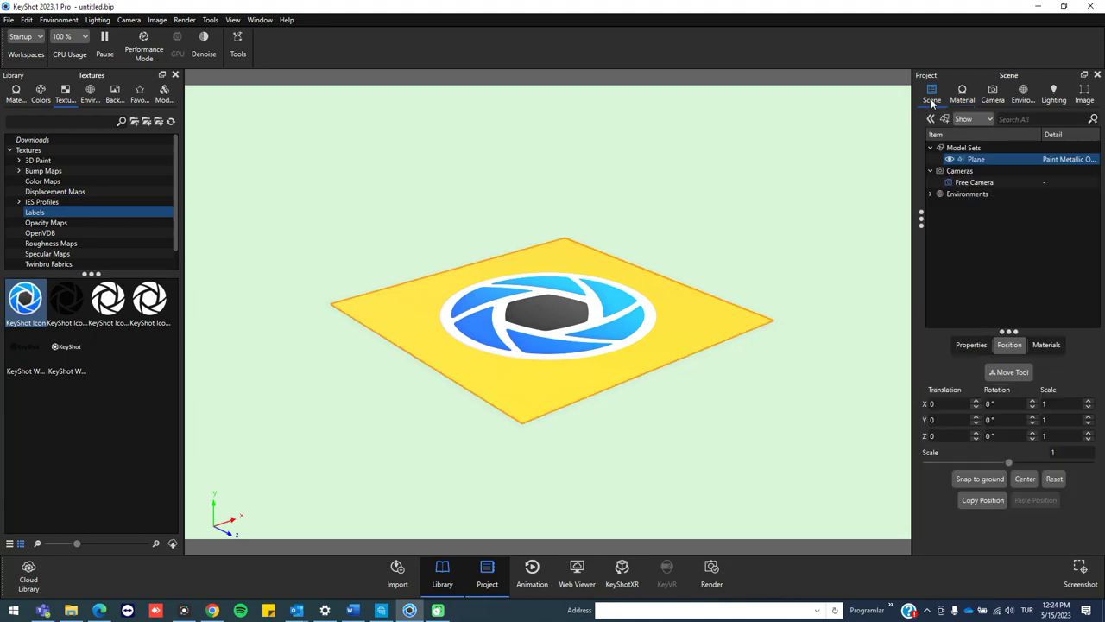
left_click(986, 161)
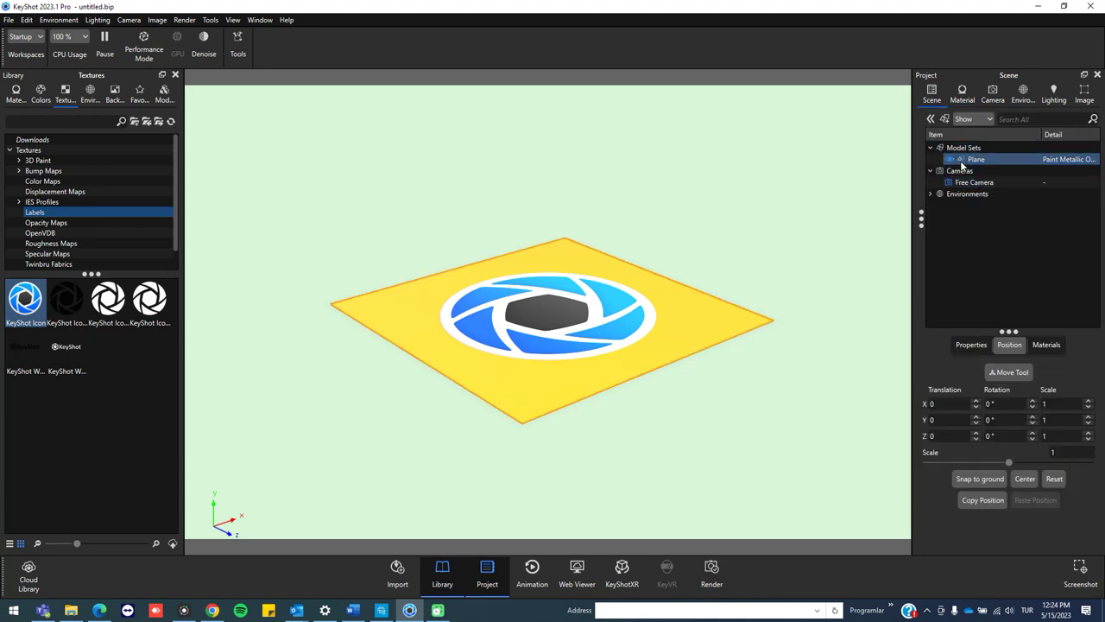
right_click(964, 160)
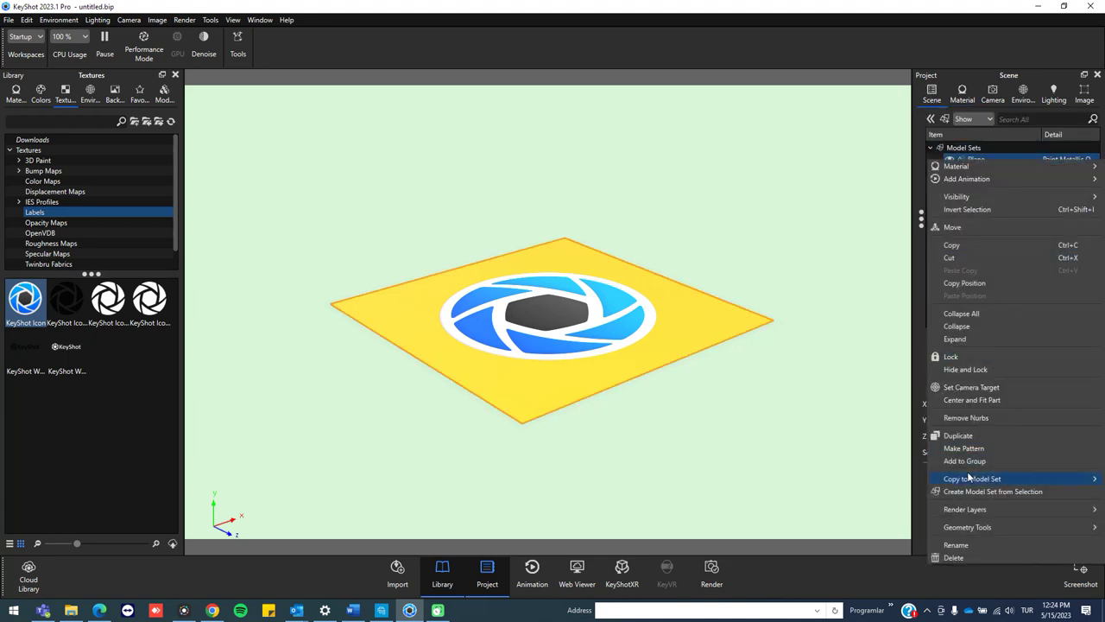
left_click(959, 447)
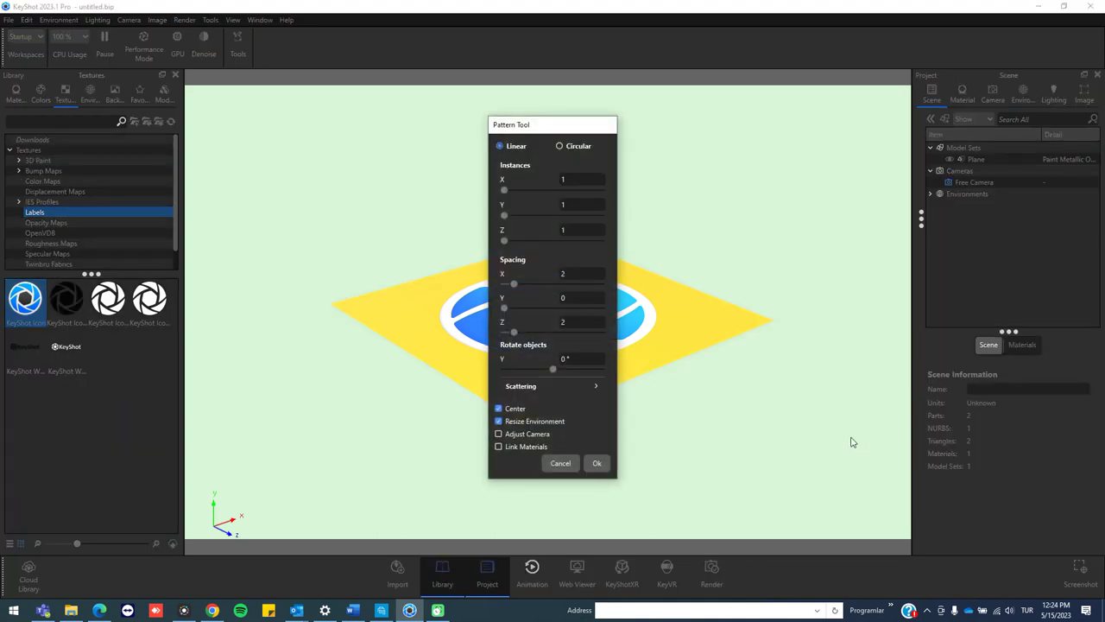
scroll(806, 369, "down", 5)
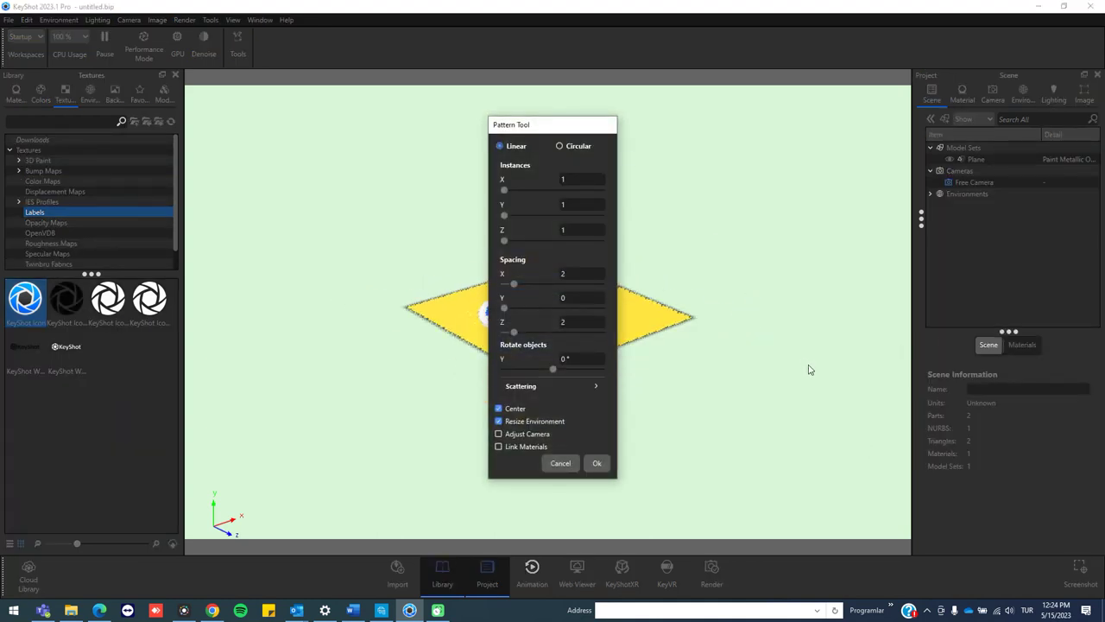
left_click_drag(562, 133, 372, 133)
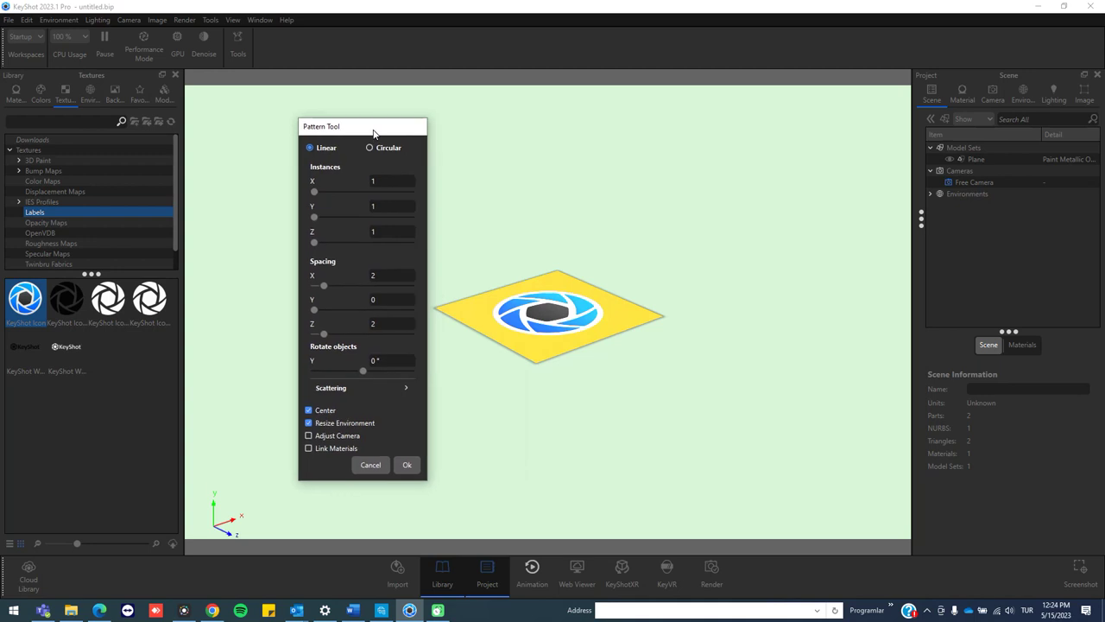
scroll(764, 337, "down", 2)
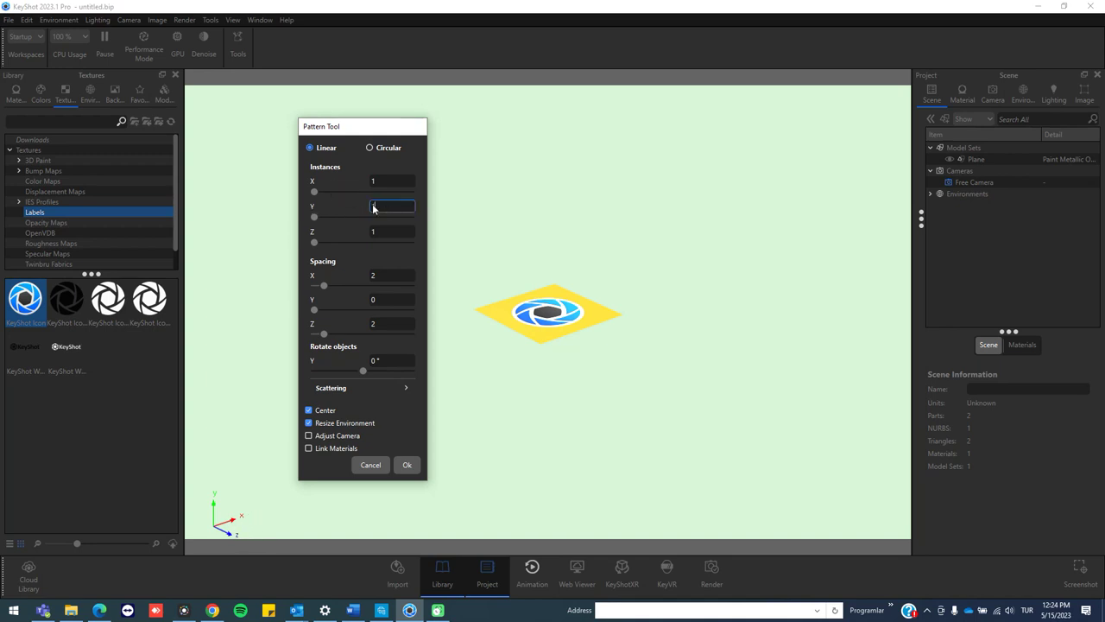
key("Return")
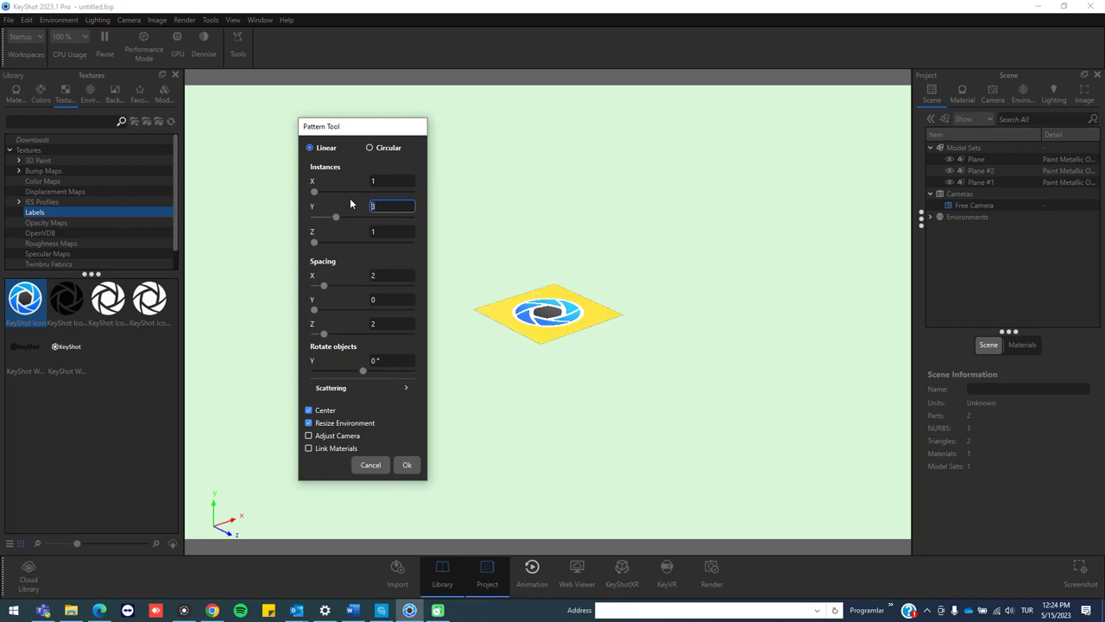
Set the pattern's Y spacing to 1 and its X instances to 2.
left_click(384, 300)
type("1")
key("Return")
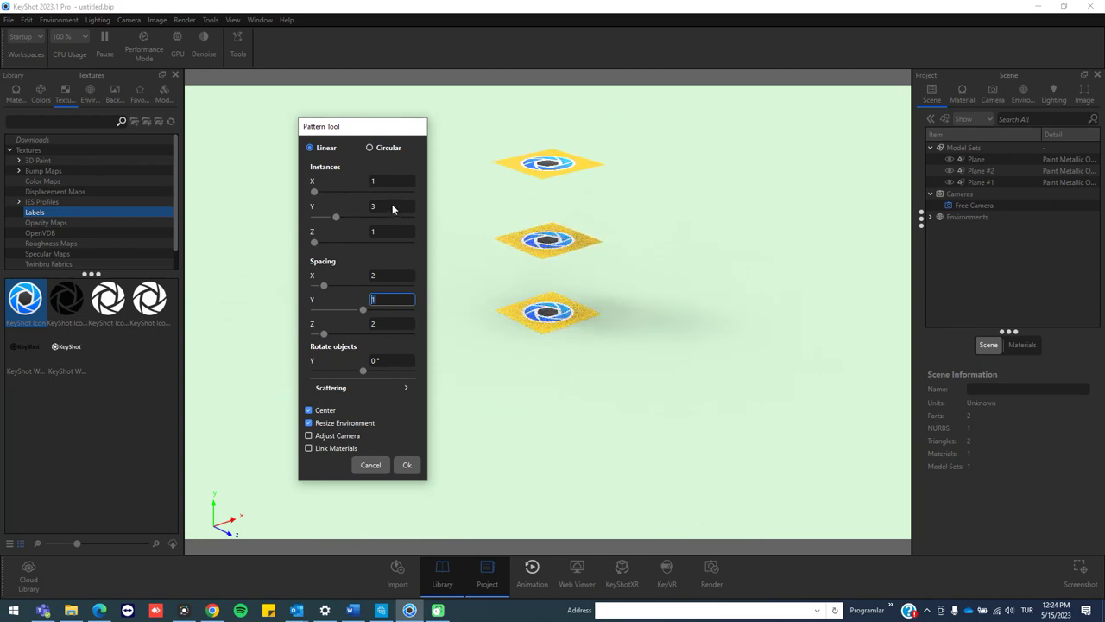
left_click(384, 181)
type("2")
key("Return")
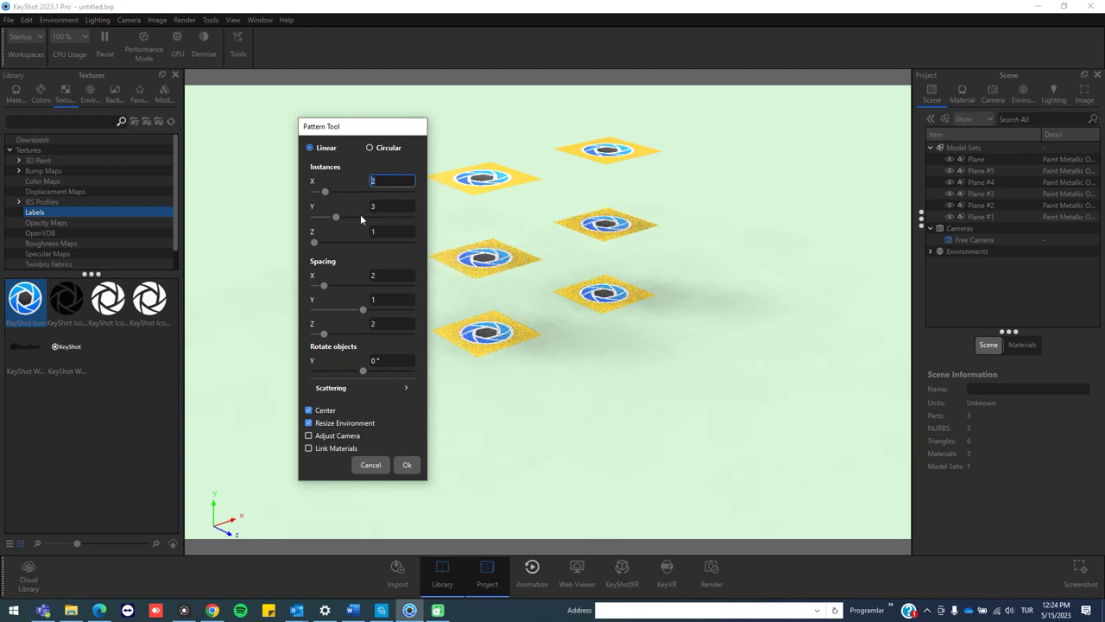
Reduce the pattern's Y instances to 1 and restore them to 3.
left_click(390, 206)
type("1")
key("Return")
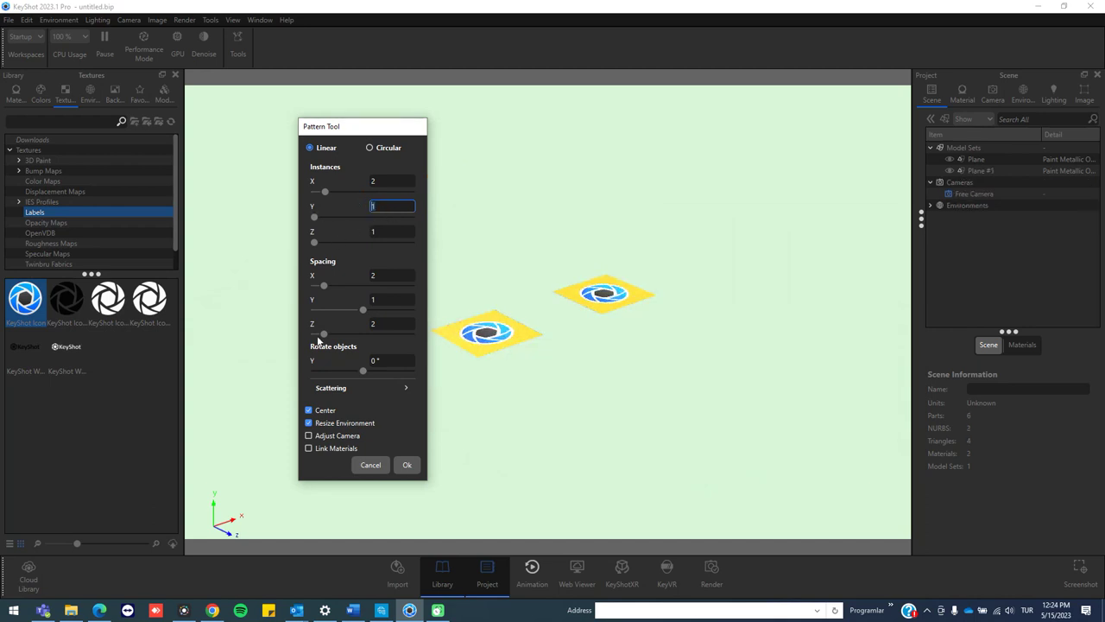
key("Return")
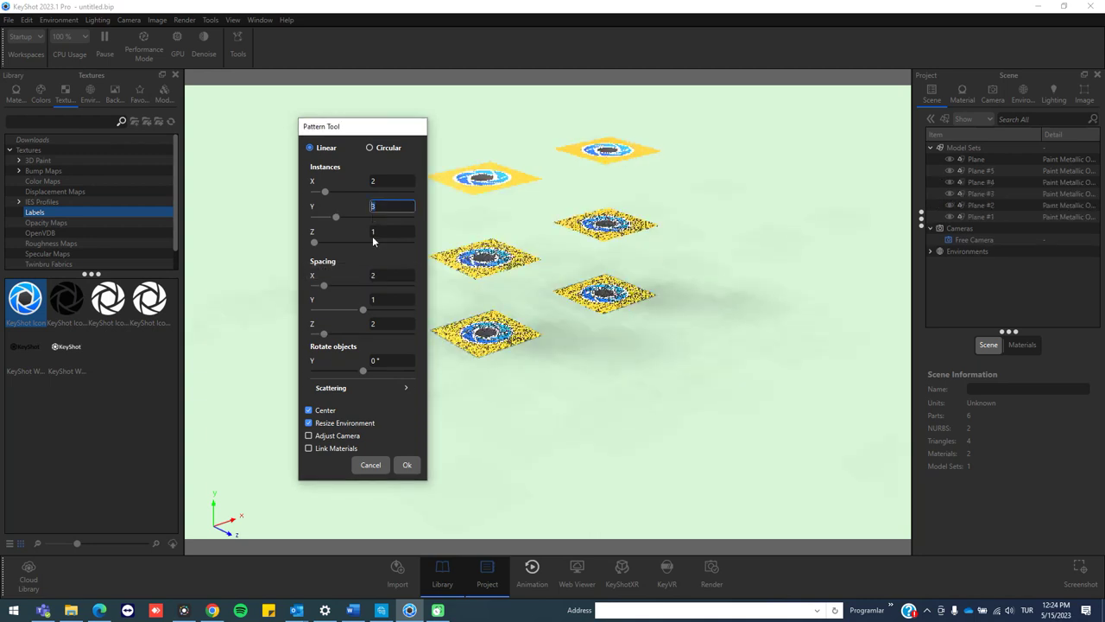
Try a Y spacing of 1.5 for the pattern and settle on 0.5.
left_click(384, 301)
type(".5")
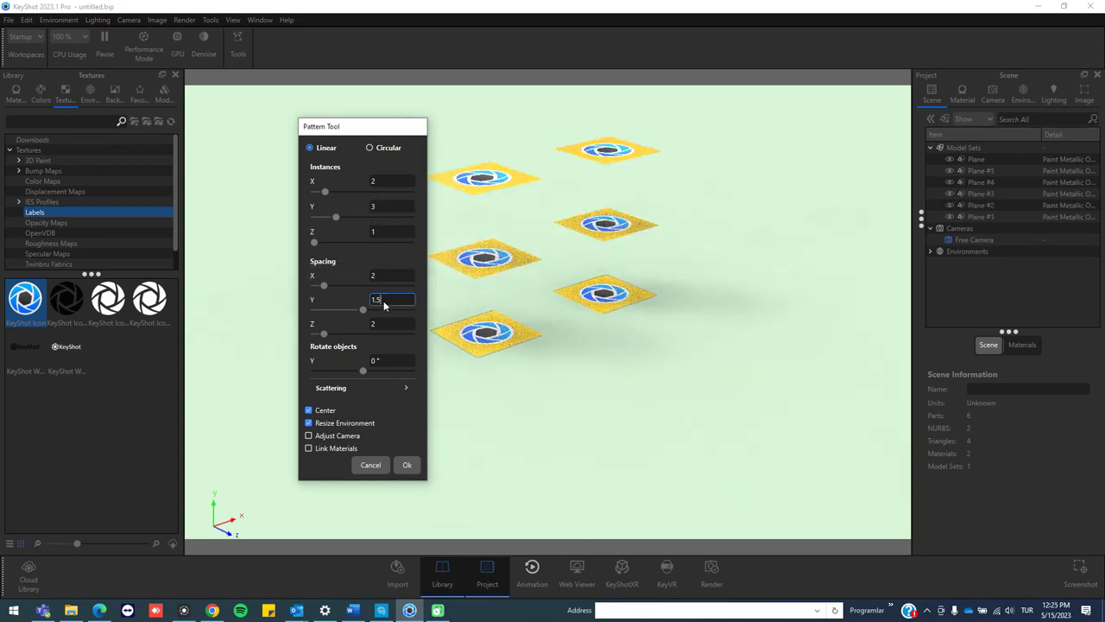
key("Return")
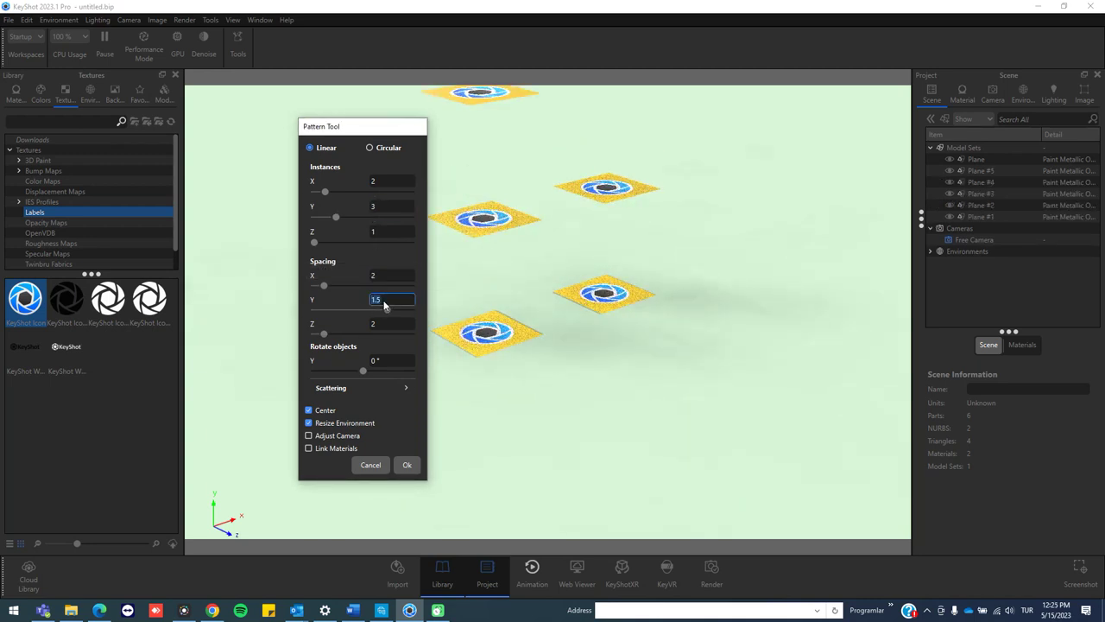
type("0.5")
key("Return")
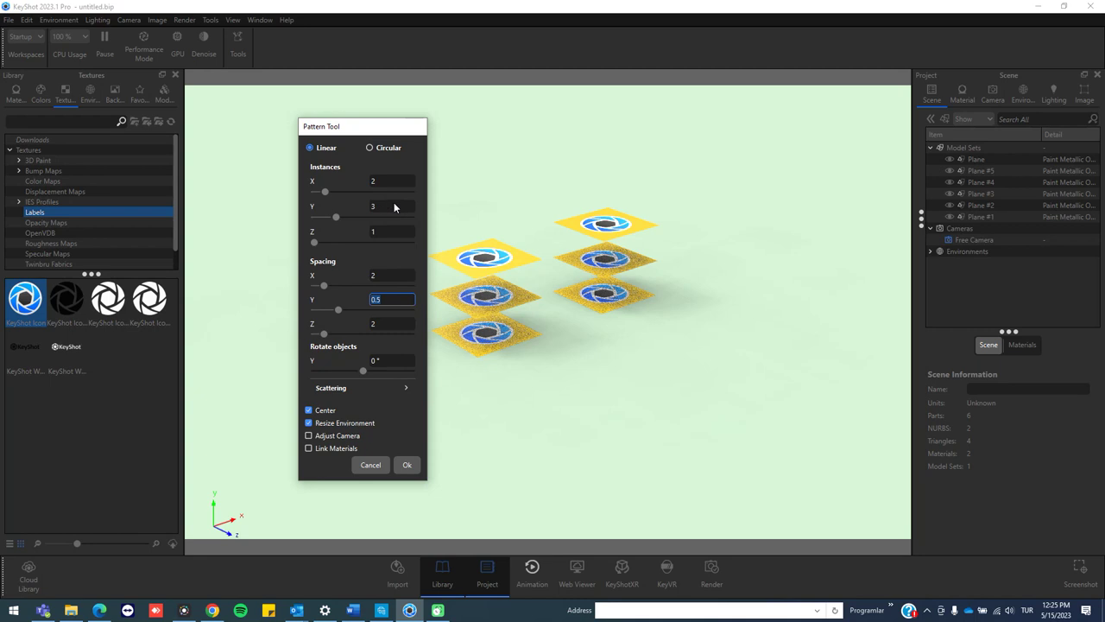
Set the pattern's X instances to 3 and rotate the objects about -52.2° around Y.
left_click(384, 182)
type("3")
key("Return")
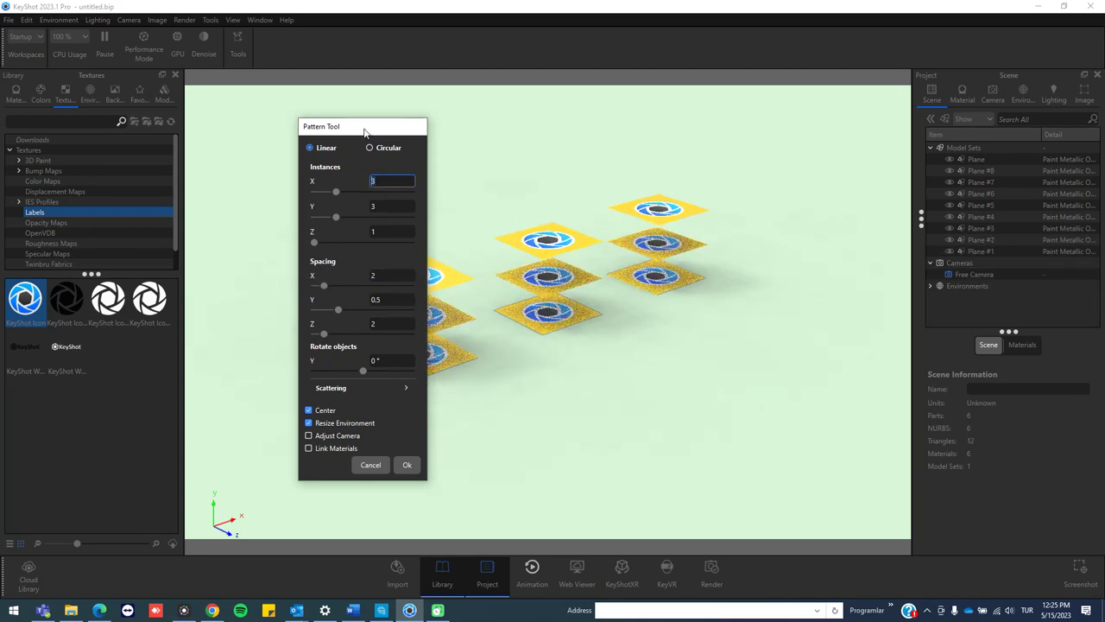
left_click_drag(364, 132, 235, 113)
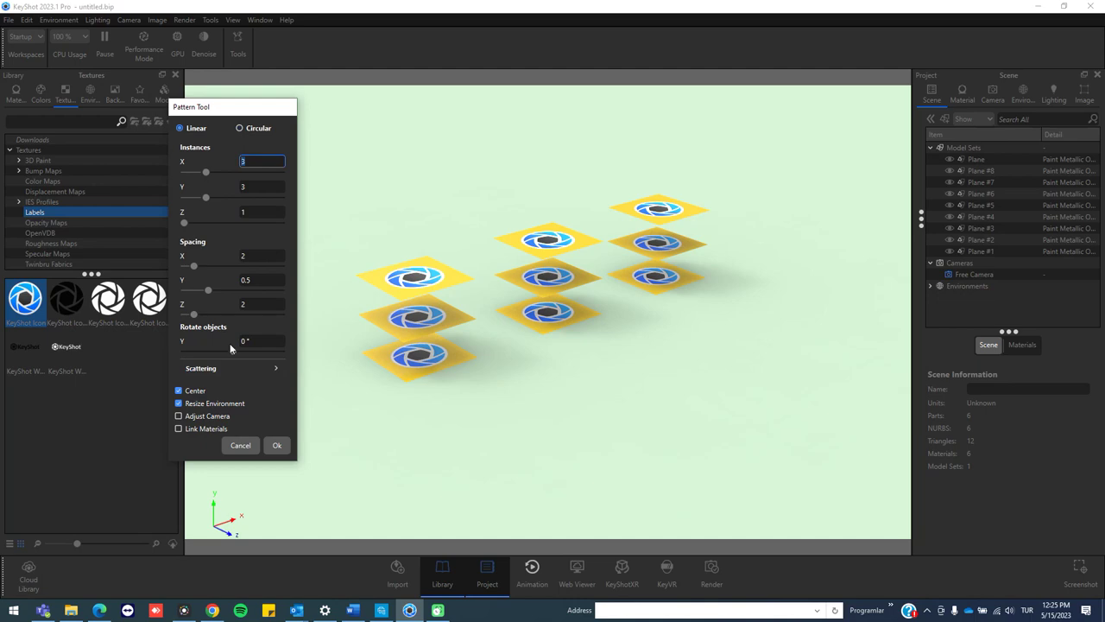
left_click_drag(231, 351, 217, 351)
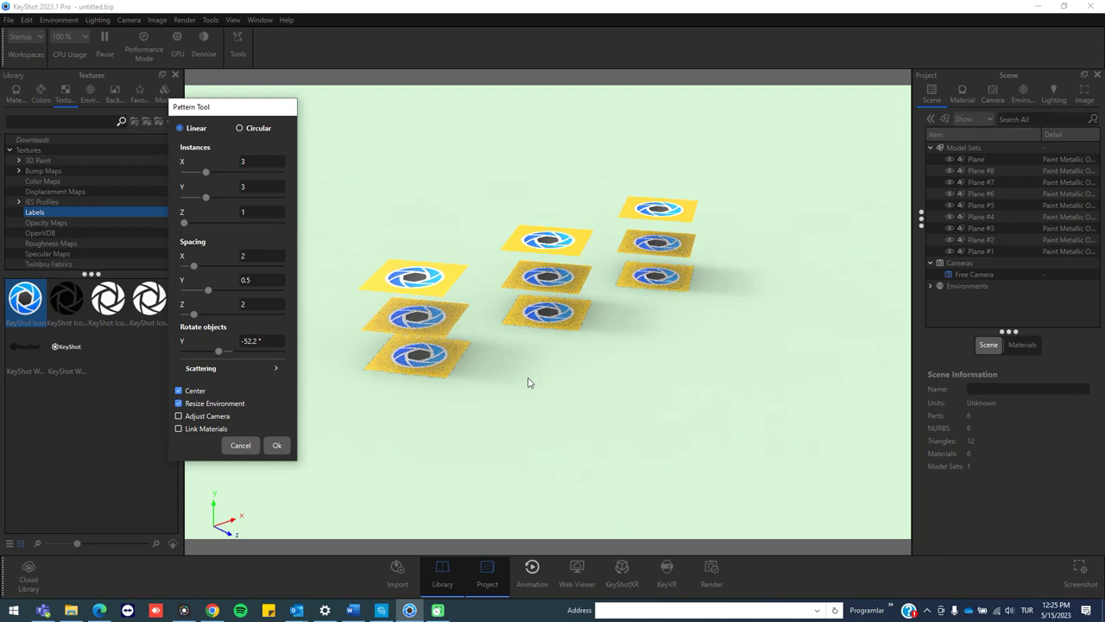
Scatter the pattern instances with a Y rotation of about 37.8° and a displacement of about 39.9%.
left_click(269, 372)
mouse_move(193, 397)
left_mouse_down()
mouse_move(206, 399)
mouse_move(179, 391)
left_mouse_up()
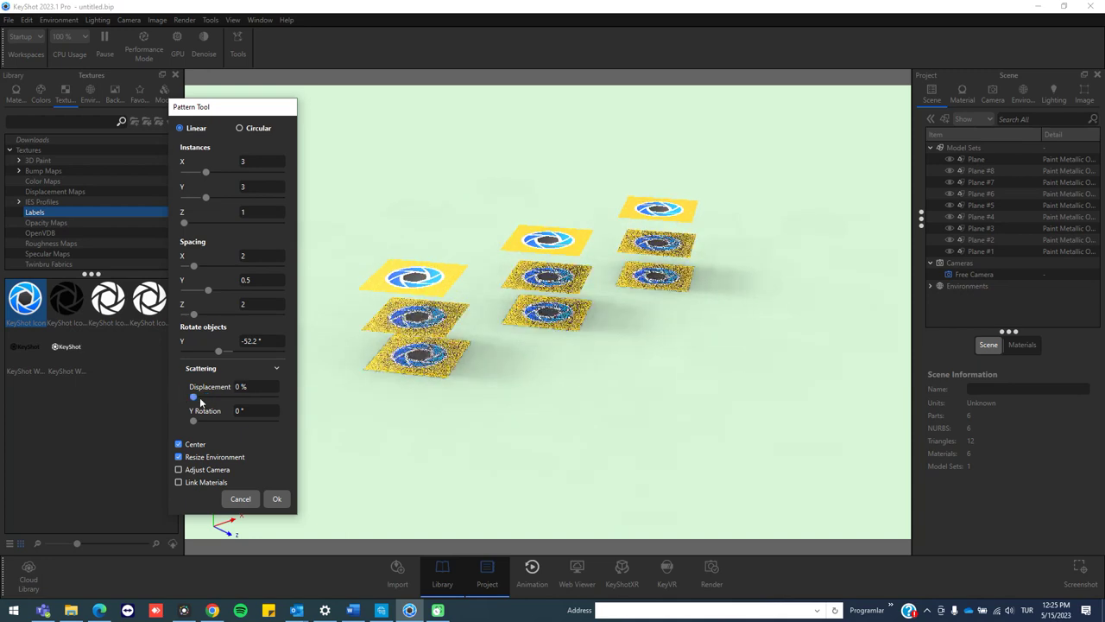
left_click_drag(193, 421, 210, 422)
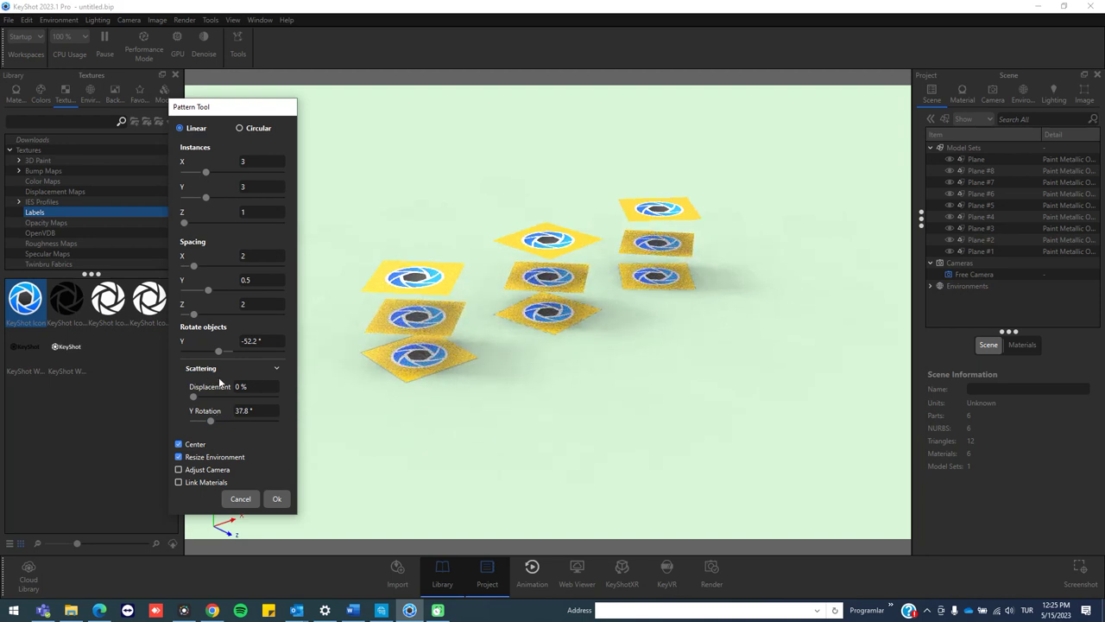
left_click_drag(193, 397, 229, 399)
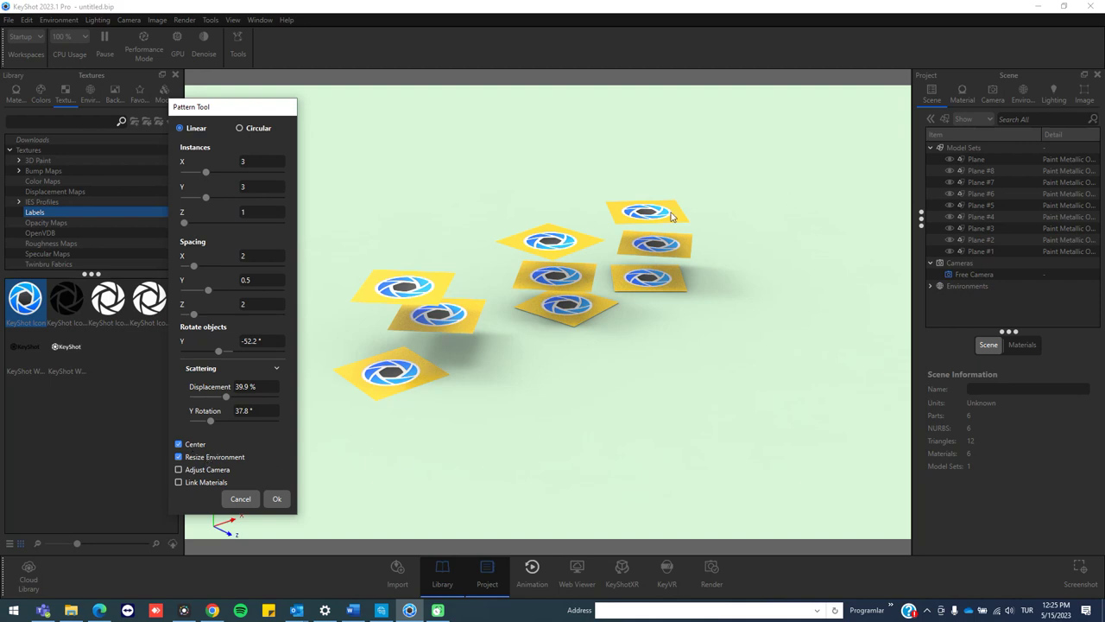
Enable Adjust Camera and Link Materials for the pattern and create it.
left_click(214, 469)
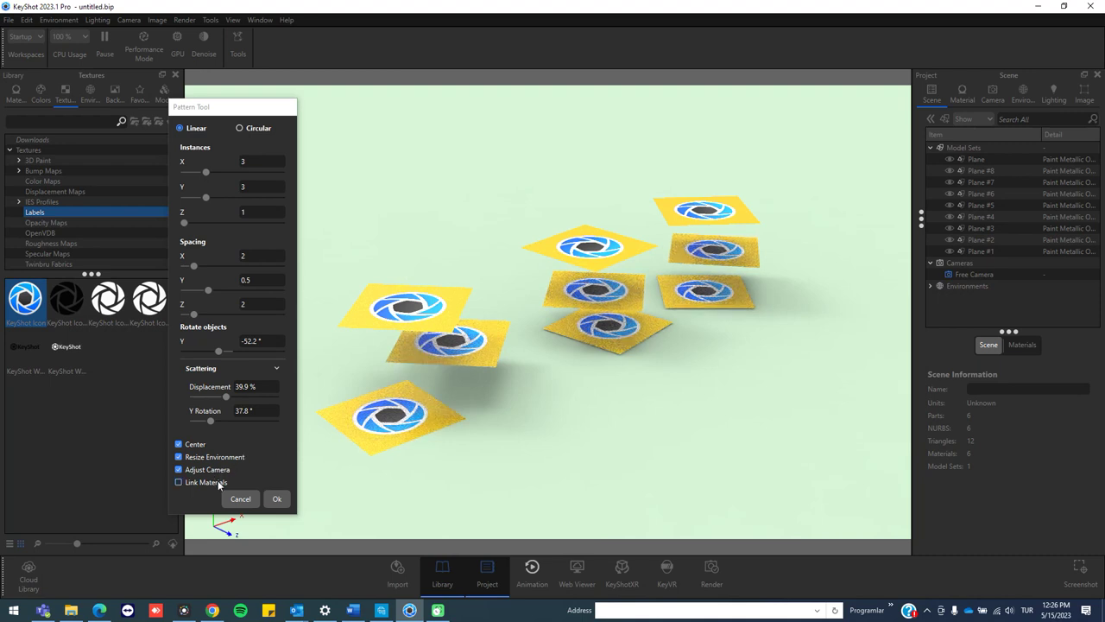
left_click(218, 480)
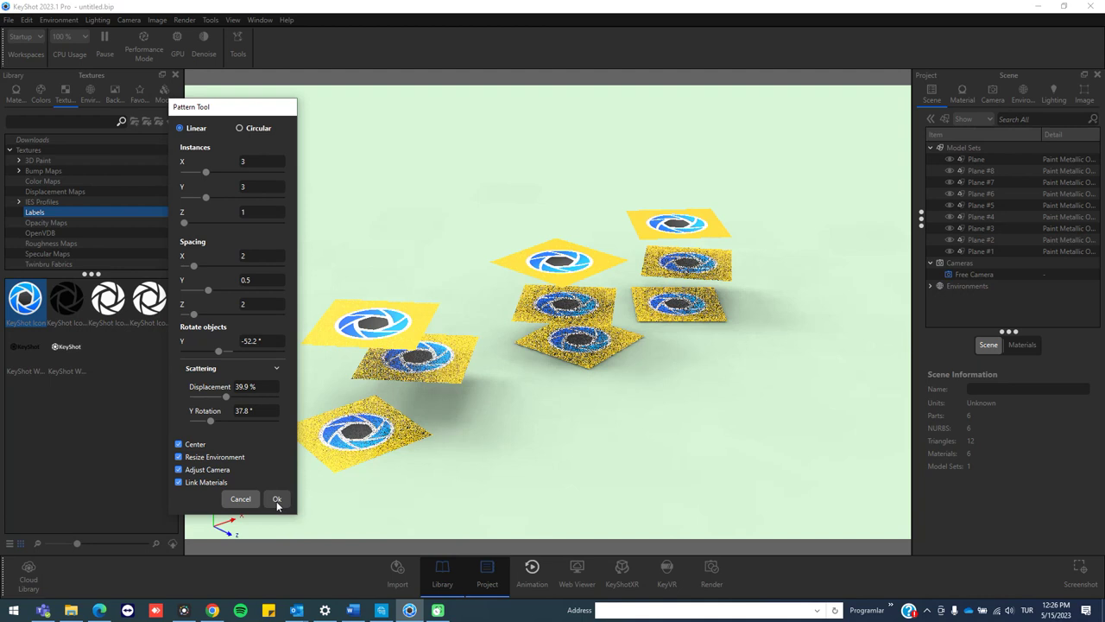
left_click(277, 500)
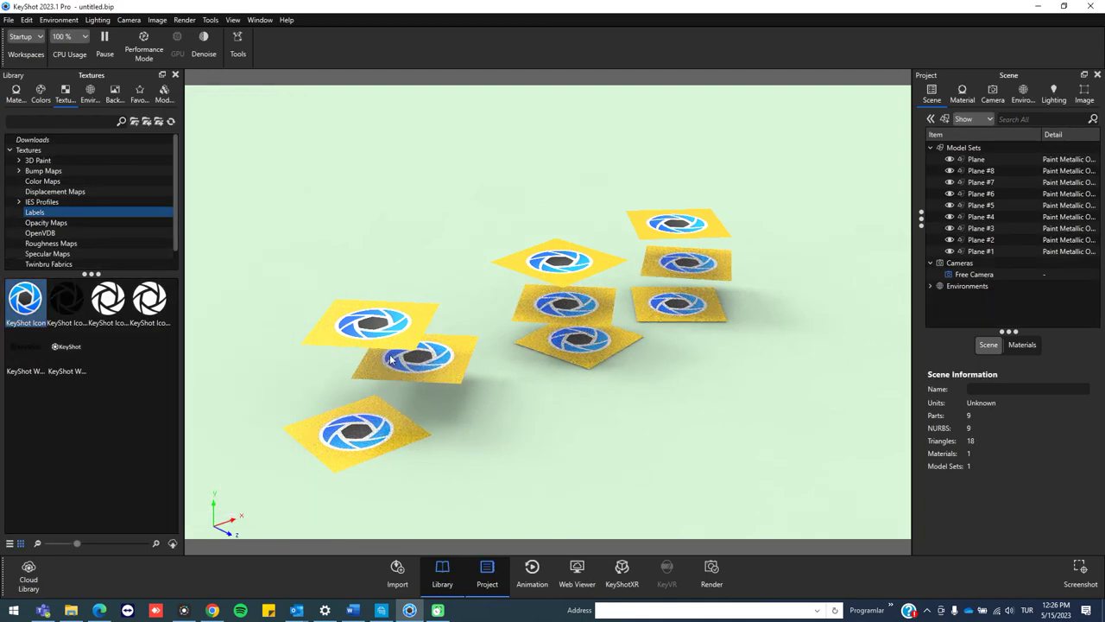
Inspect the material of one patterned plane and the list of materials used in the scene.
double_click(417, 318)
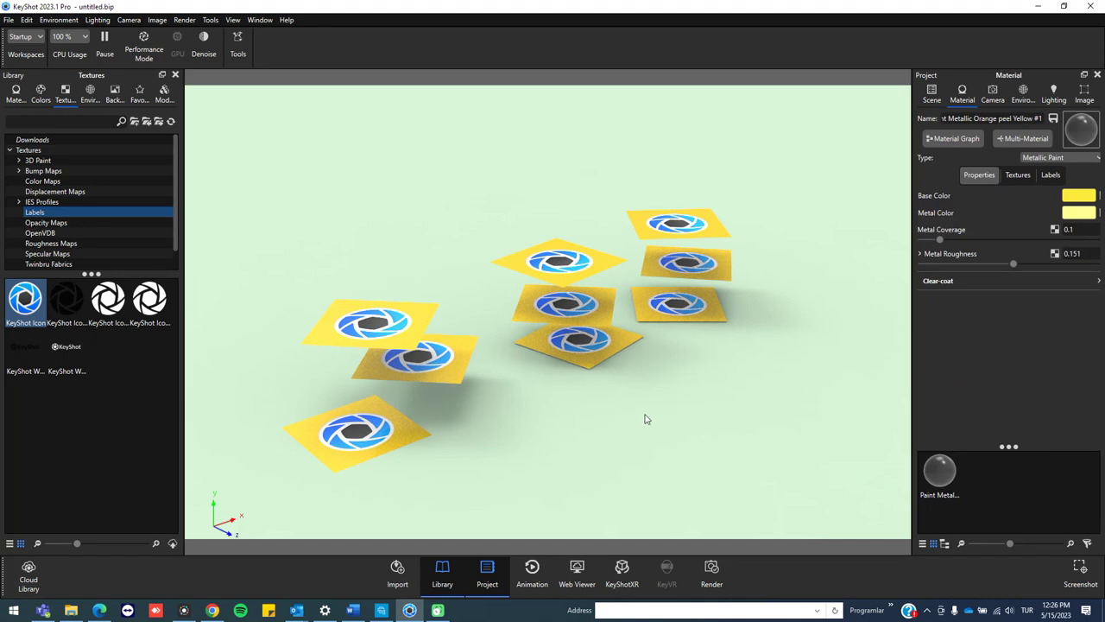
left_click(932, 93)
left_click(1052, 323)
left_click(1024, 346)
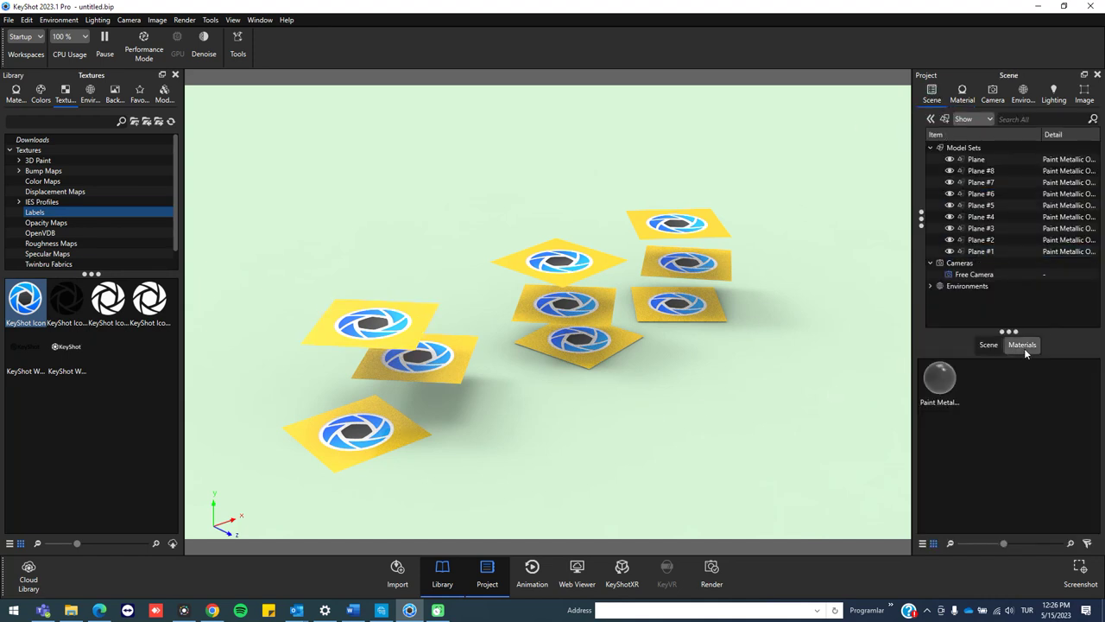
mouse_move(937, 394)
Search the material library for "black shin", try Hard Shiny Plastic Black on a patterned plane, and undo it.
left_click(16, 93)
left_click_drag(74, 125, 4, 122)
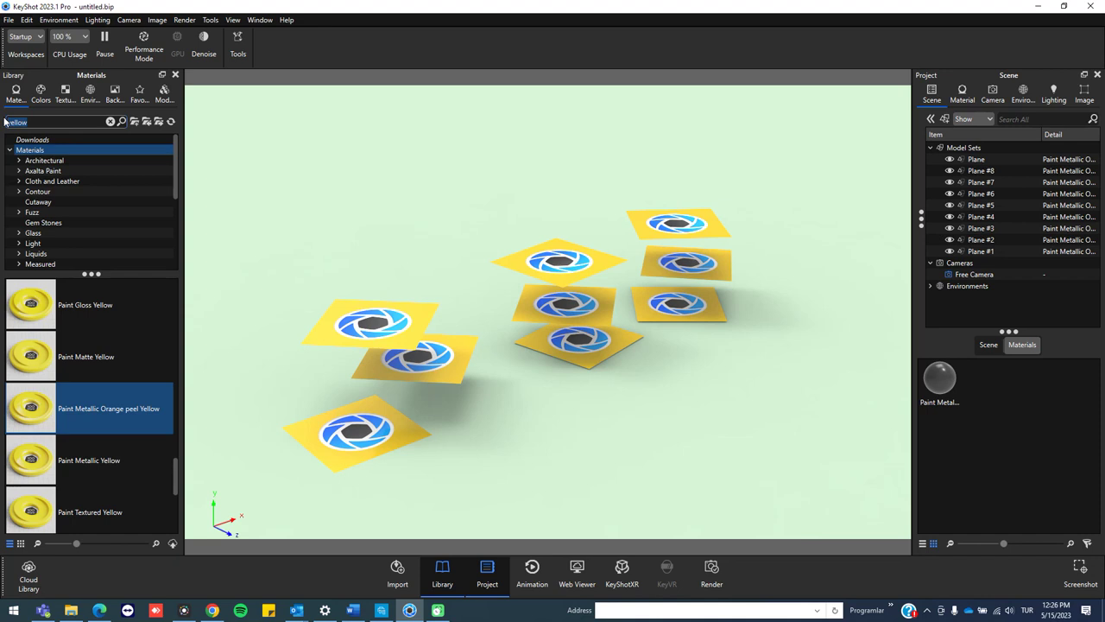
type("black")
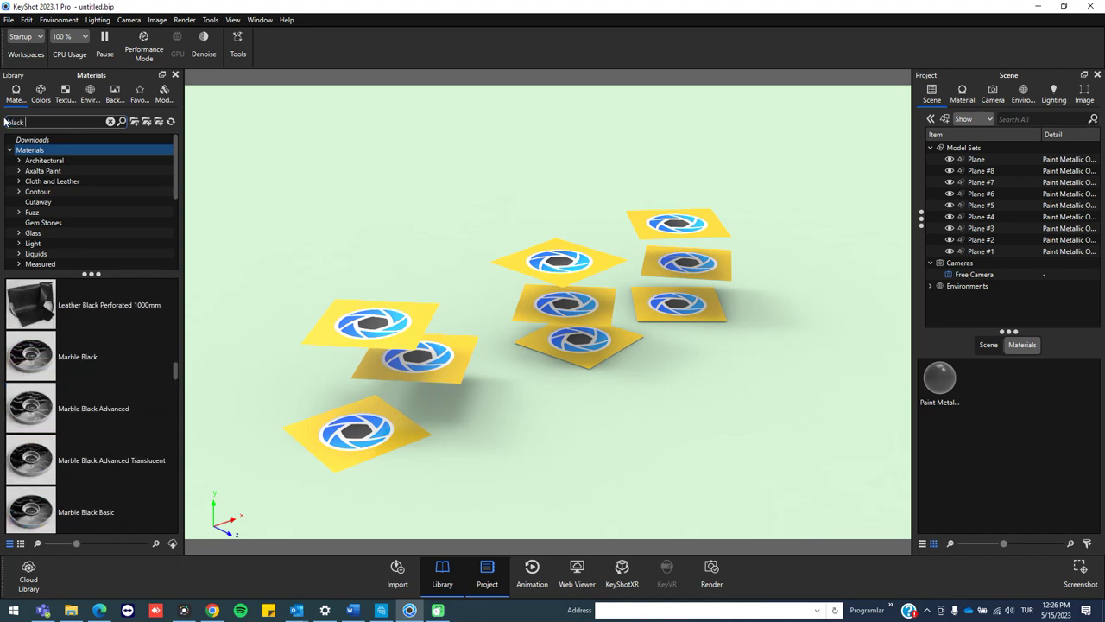
type(" shin")
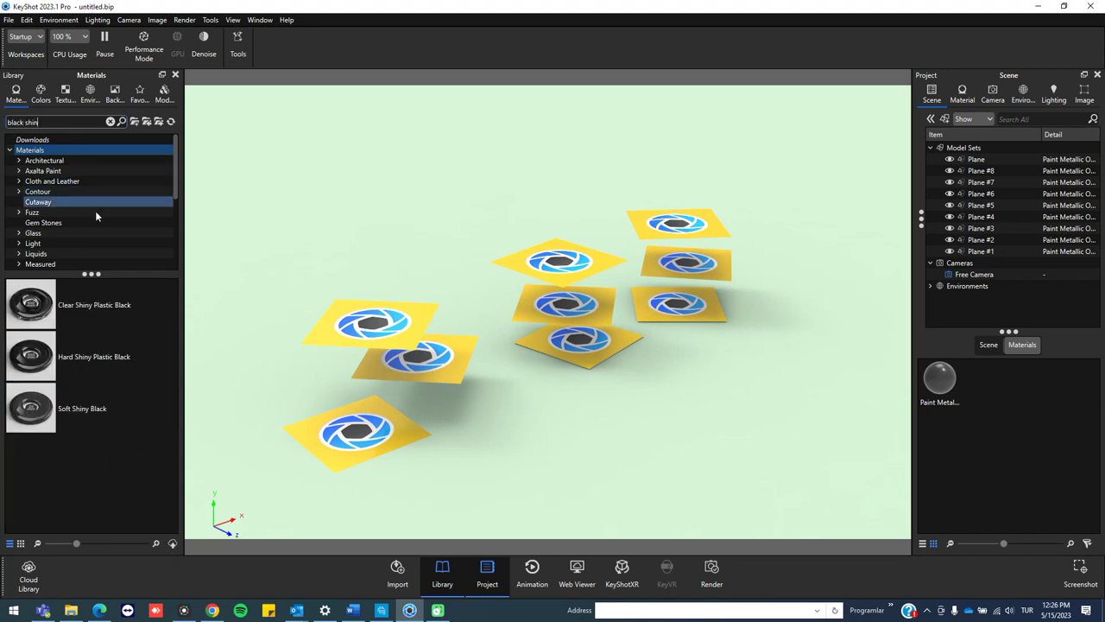
left_click_drag(114, 356, 320, 330)
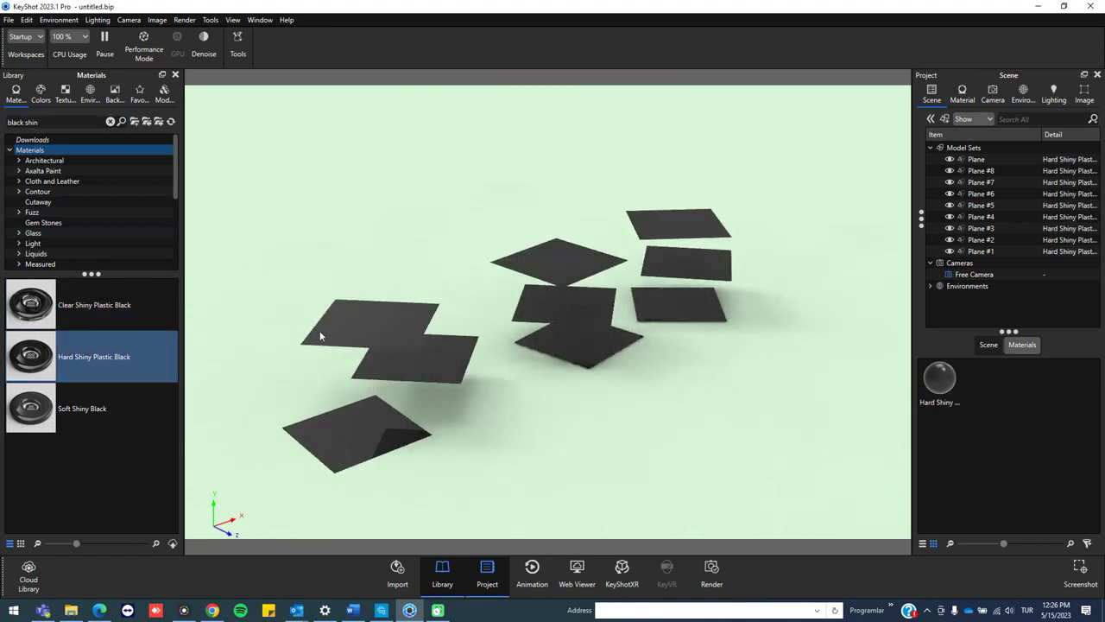
key("ctrl+z")
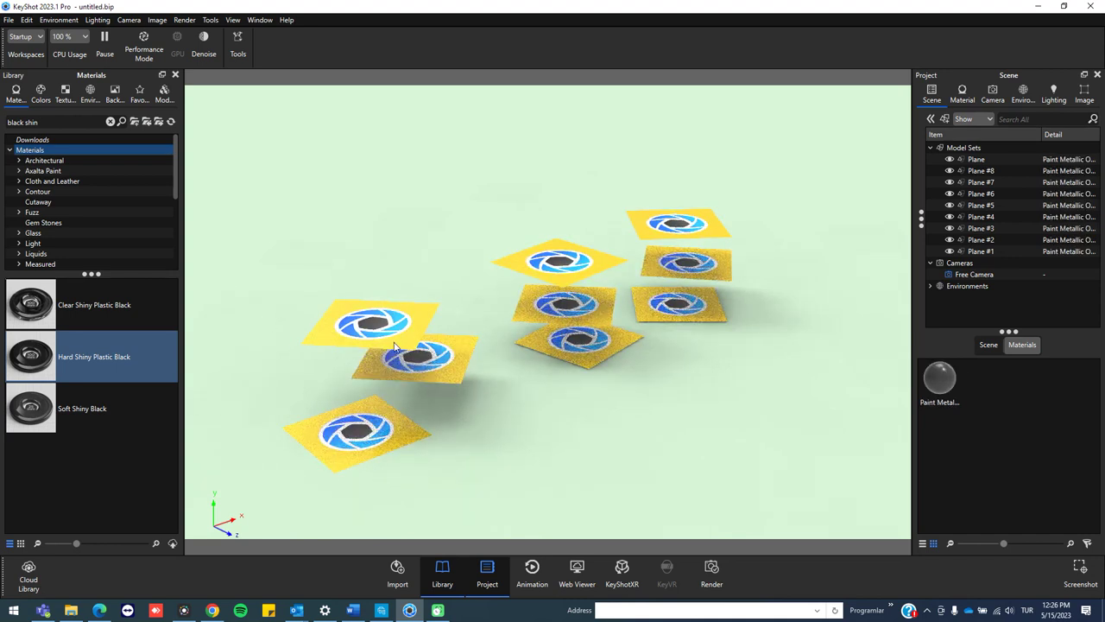
left_click(168, 378)
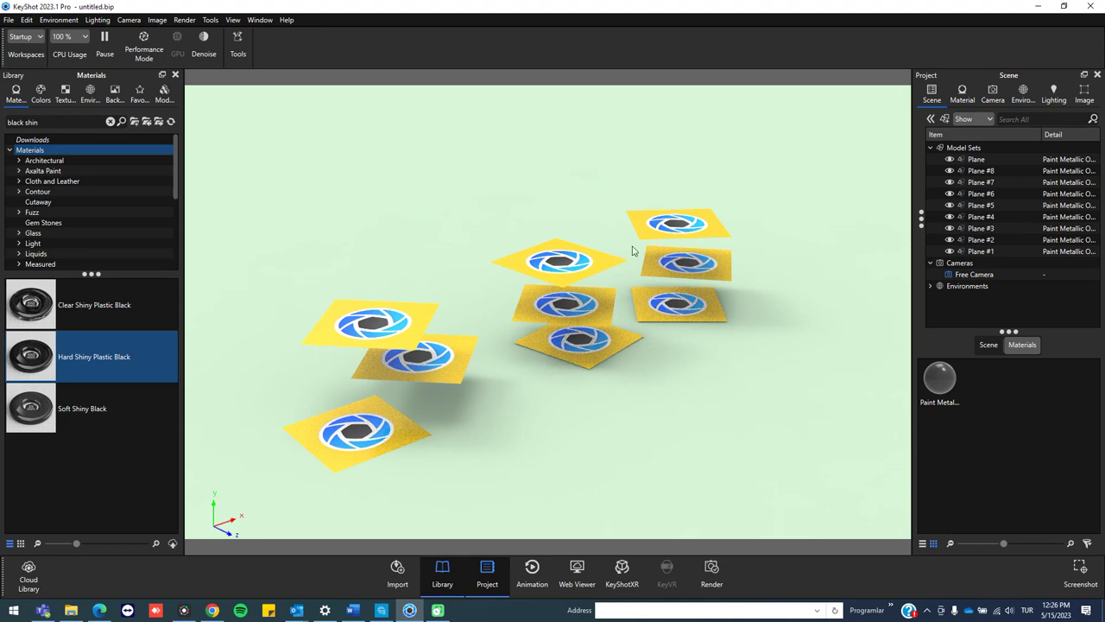
Set the base color of the planes' linked metallic paint material to dark olive grey, hex 706D59.
left_click(960, 91)
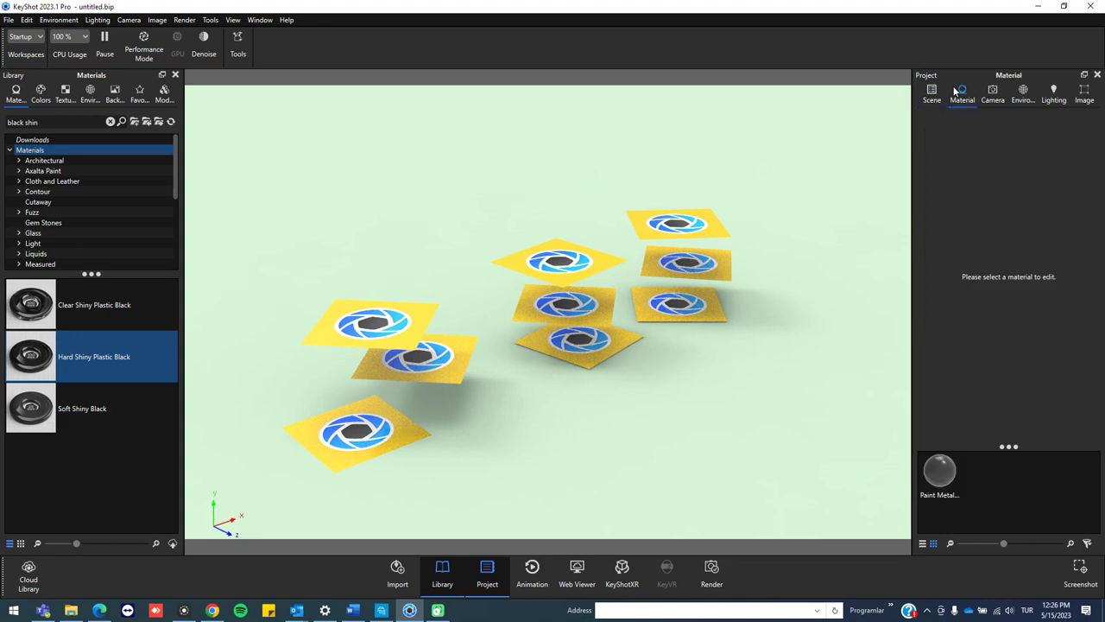
double_click(607, 262)
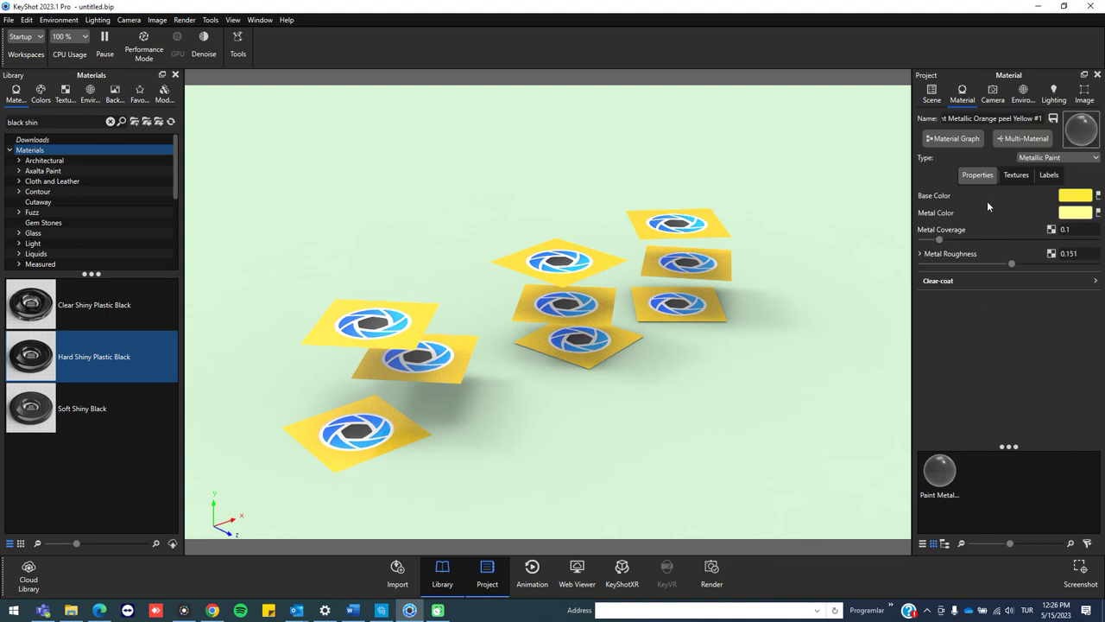
left_click(1074, 196)
left_click_drag(1019, 291, 999, 310)
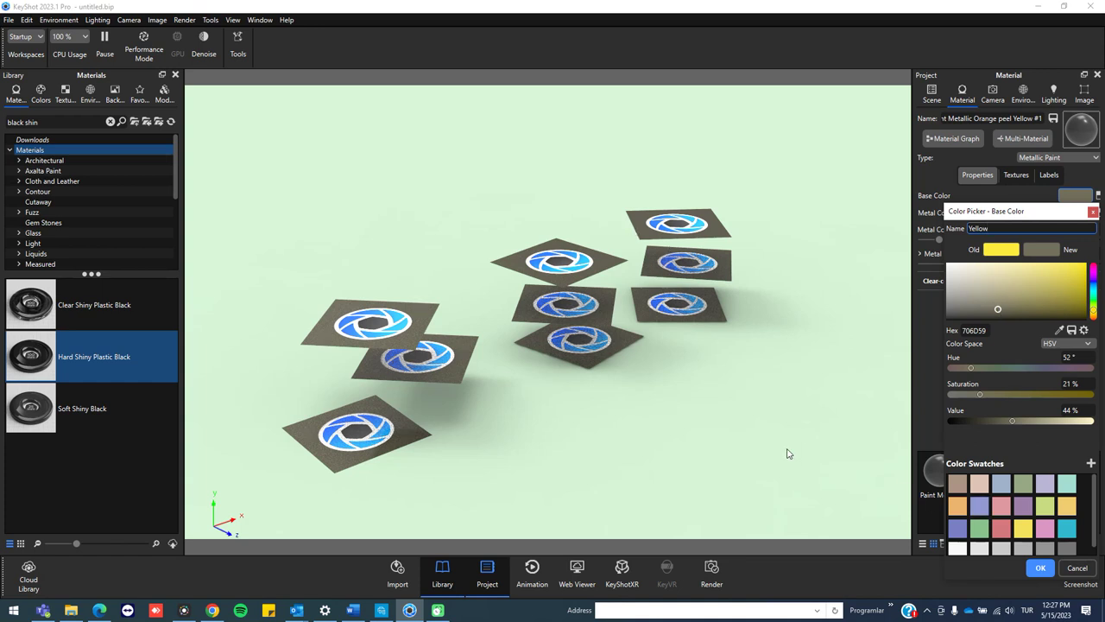
left_click(1040, 567)
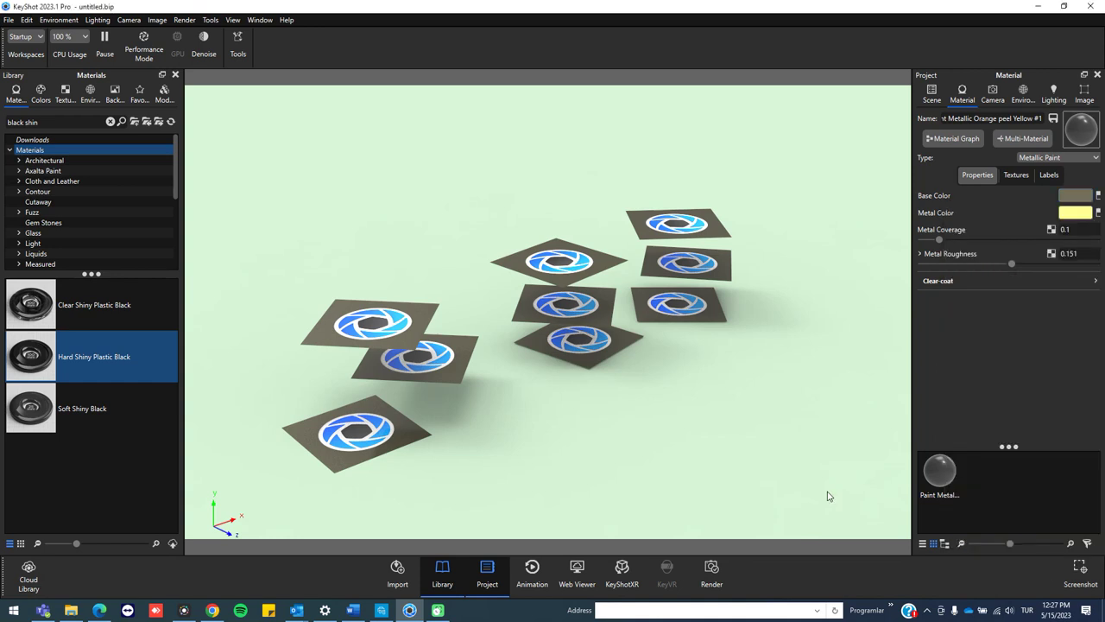